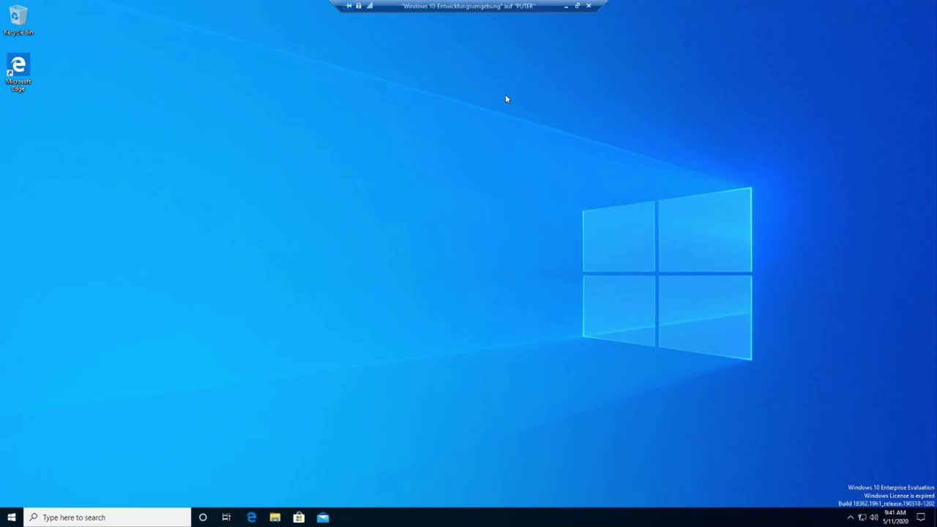
Try running Command Prompt as administrator via cmd search and dismiss the app-blocked message.
{"action": "key", "text": "super"}
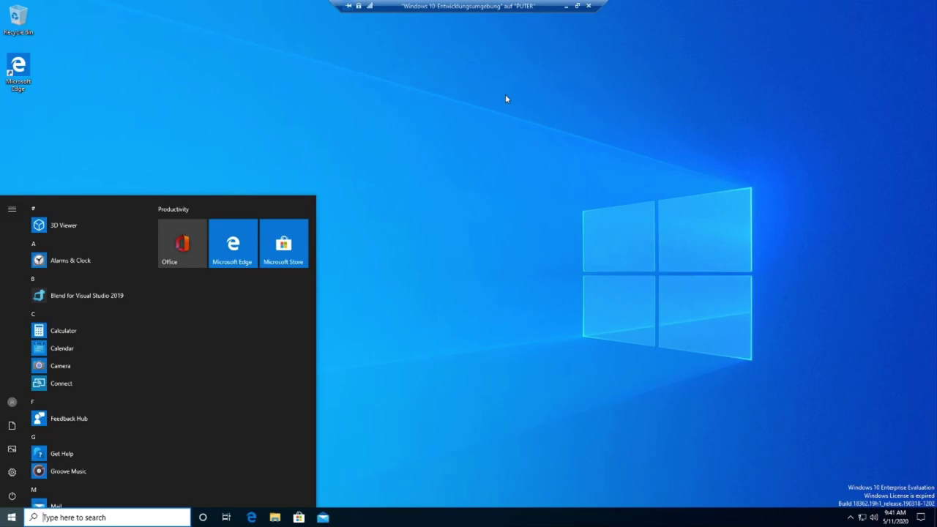
{"action": "type", "text": "cmd"}
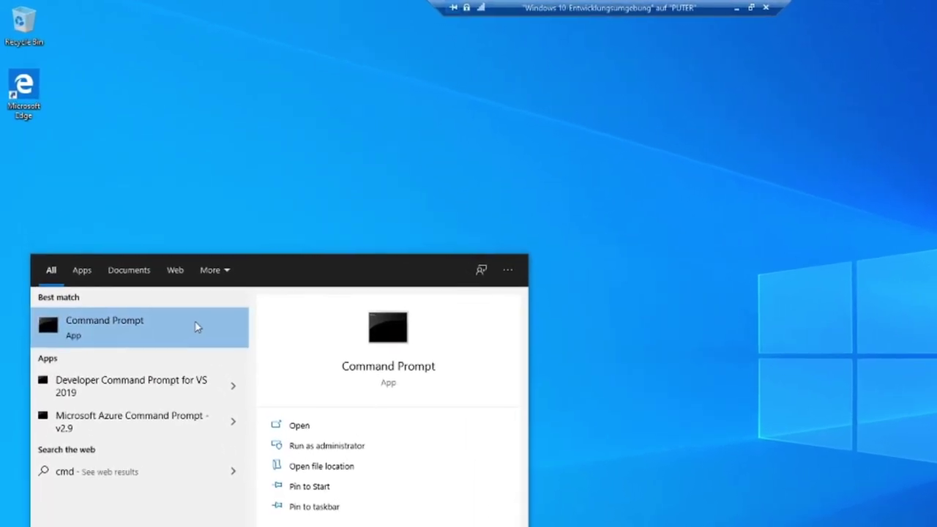
{"action": "right_click", "coordinate": [166, 272]}
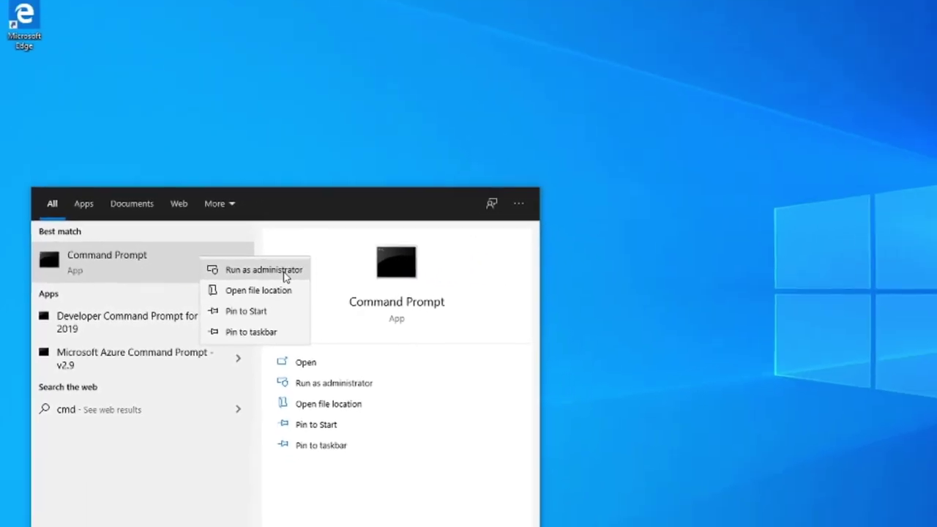
{"action": "left_click", "coordinate": [402, 258]}
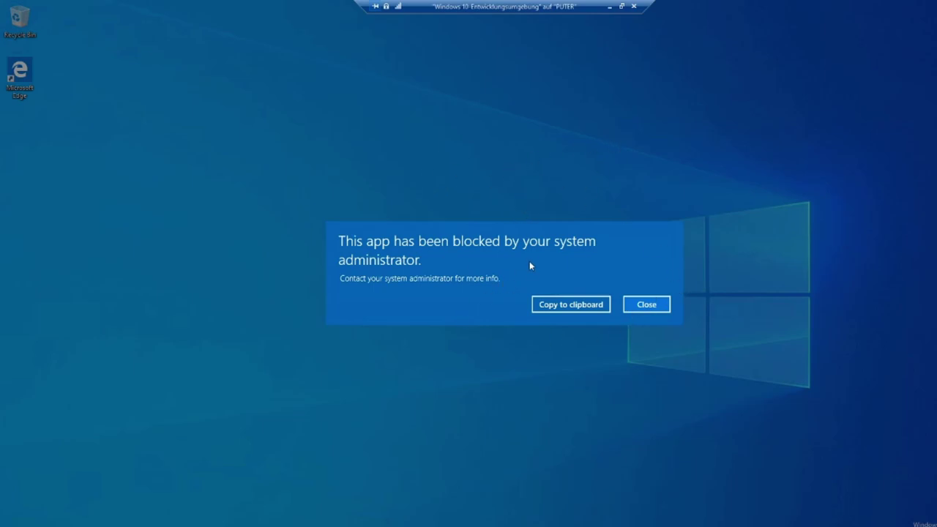
{"action": "left_click", "coordinate": [646, 307]}
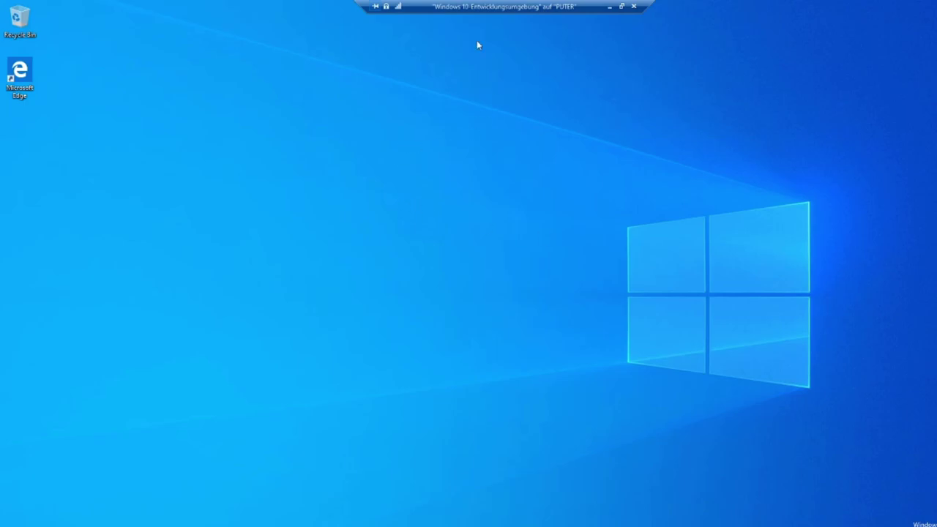
Lock the session from the Start account menu, reconnect the VM and sign in as the other local account.
{"action": "key", "text": "super"}
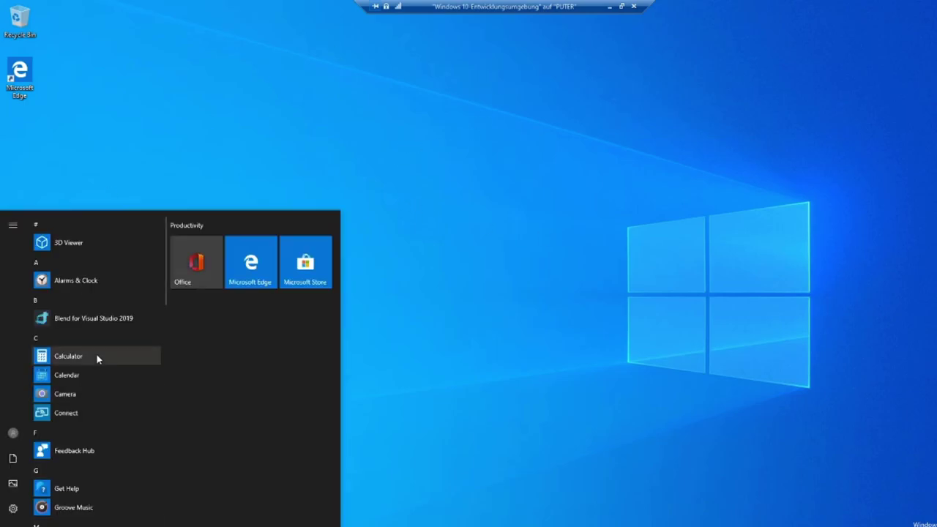
{"action": "left_click", "coordinate": [13, 433]}
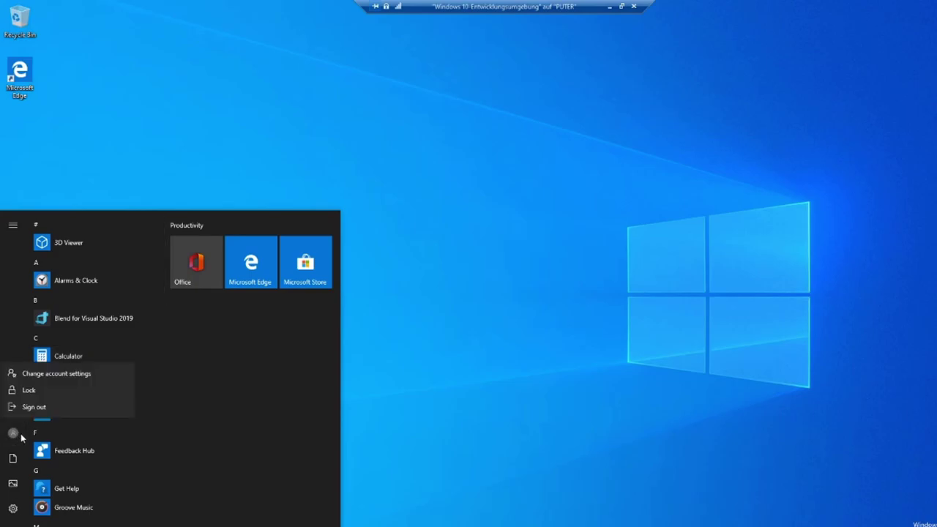
{"action": "left_click", "coordinate": [30, 391]}
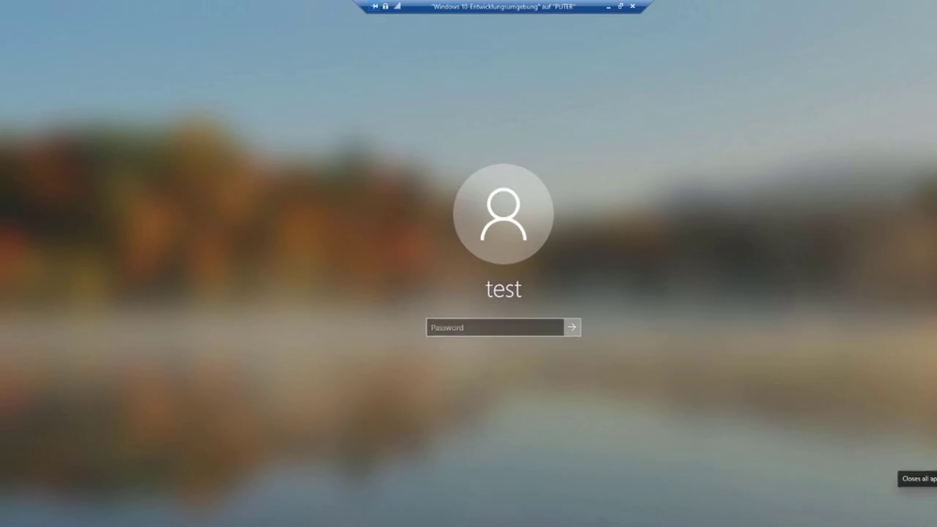
{"action": "left_click", "coordinate": [915, 506]}
{"action": "left_click", "coordinate": [898, 448]}
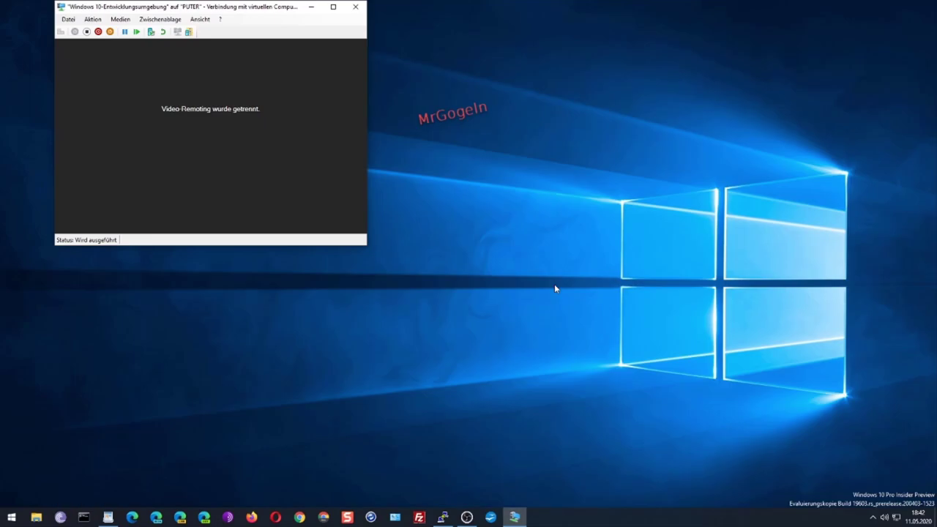
{"action": "left_click", "coordinate": [185, 174]}
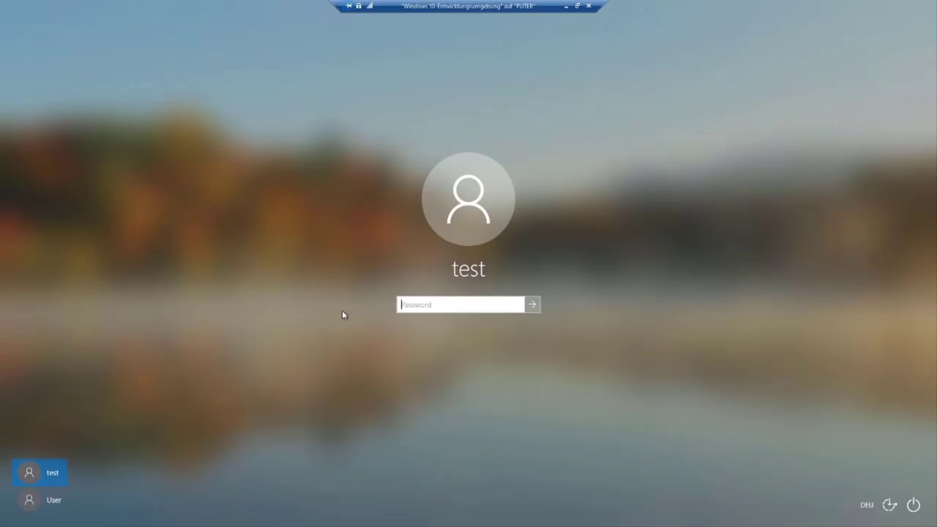
{"action": "left_click", "coordinate": [33, 500]}
{"action": "left_click", "coordinate": [467, 299]}
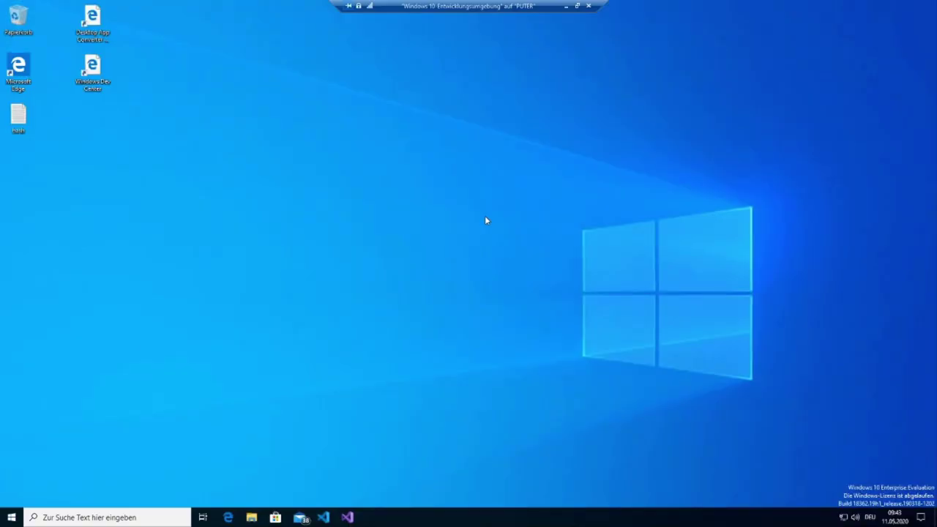
{"action": "key", "text": "super"}
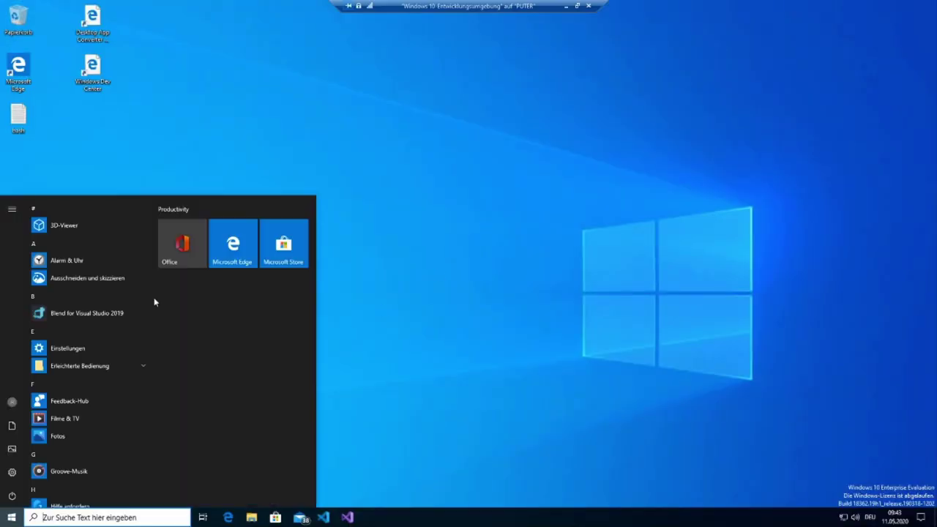
{"action": "type", "text": "cmd"}
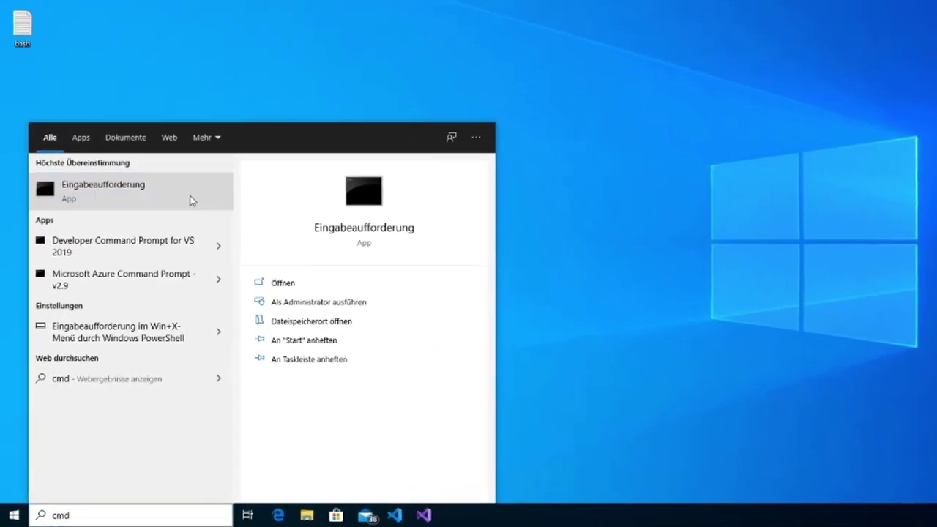
{"action": "right_click", "coordinate": [167, 240]}
{"action": "left_click", "coordinate": [294, 205]}
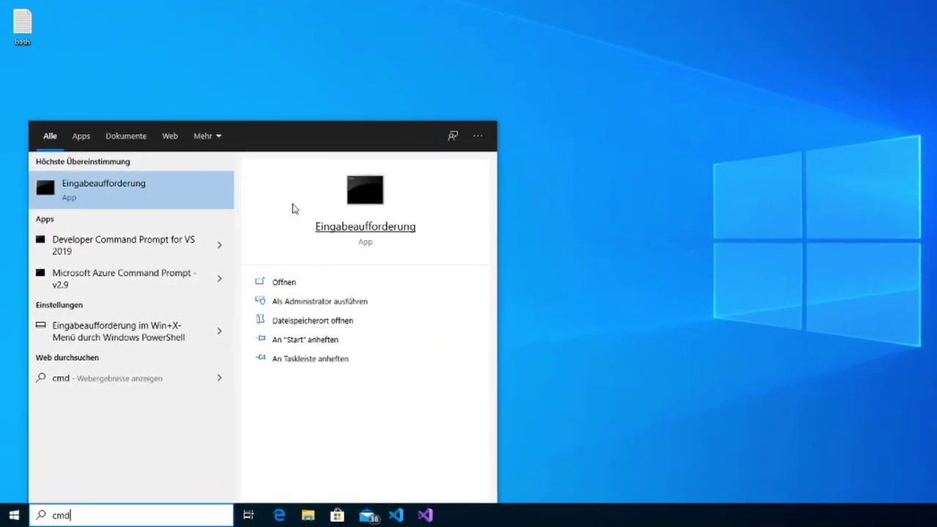
{"action": "left_click", "coordinate": [505, 274]}
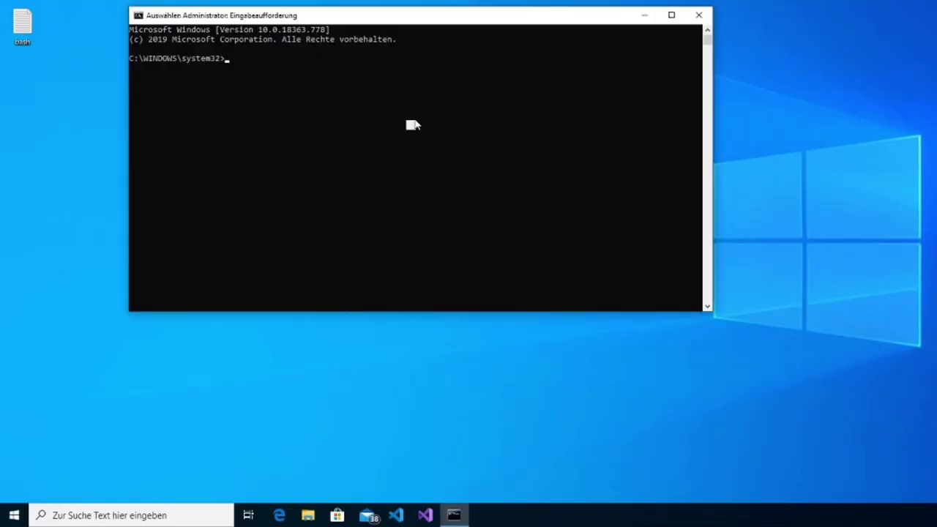
{"action": "left_click_drag", "start_coordinate": [414, 125], "coordinate": [414, 123]}
{"action": "type", "text": "exit"}
{"action": "key", "text": "Return"}
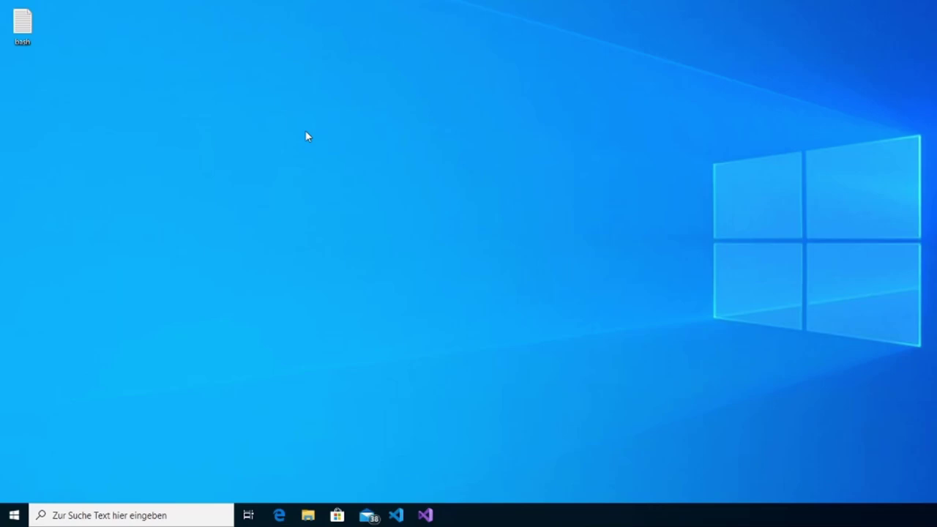
Run secpol.msc from Win+R and approve the UAC elevation request with Ja.
{"action": "key", "text": "super+r"}
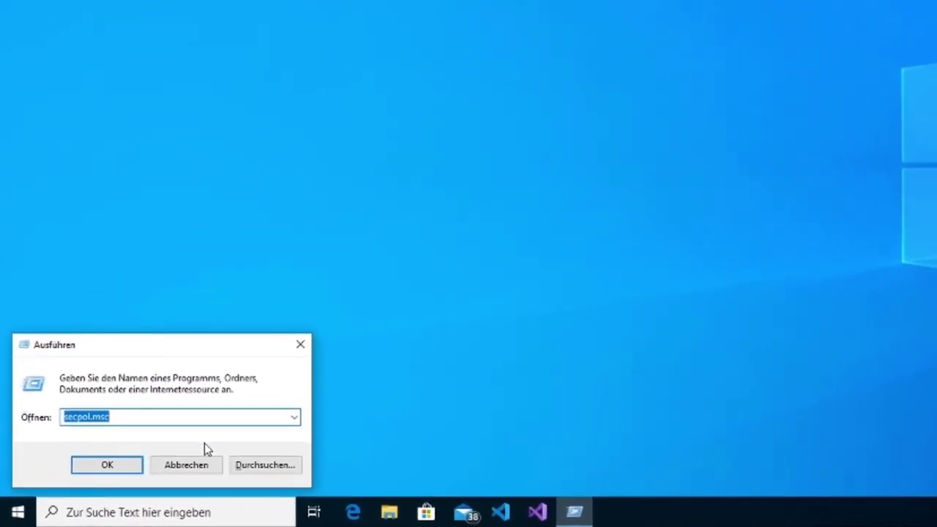
{"action": "left_click", "coordinate": [142, 418]}
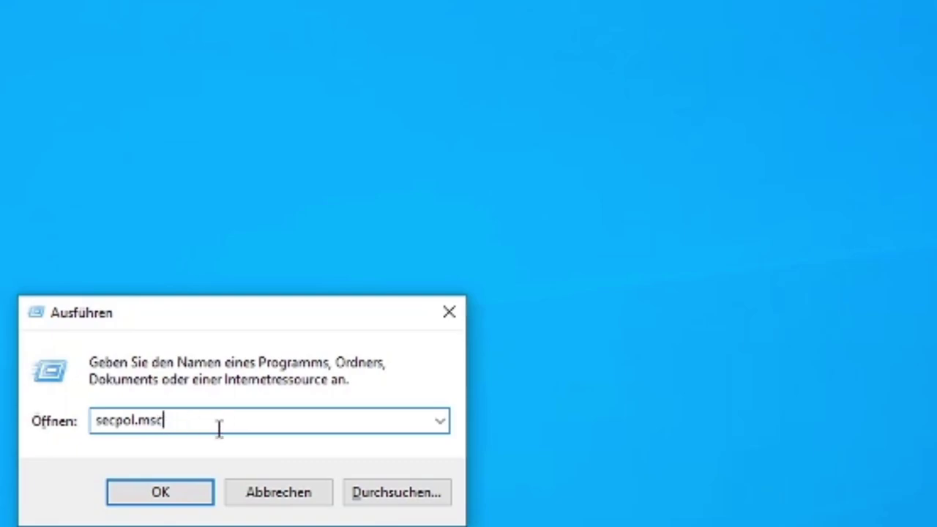
{"action": "key", "text": "Return"}
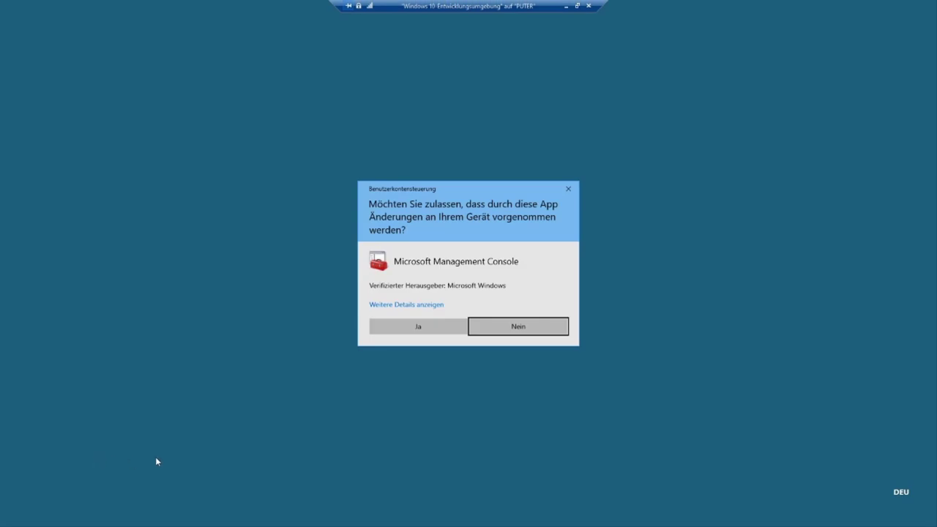
{"action": "left_click", "coordinate": [407, 323]}
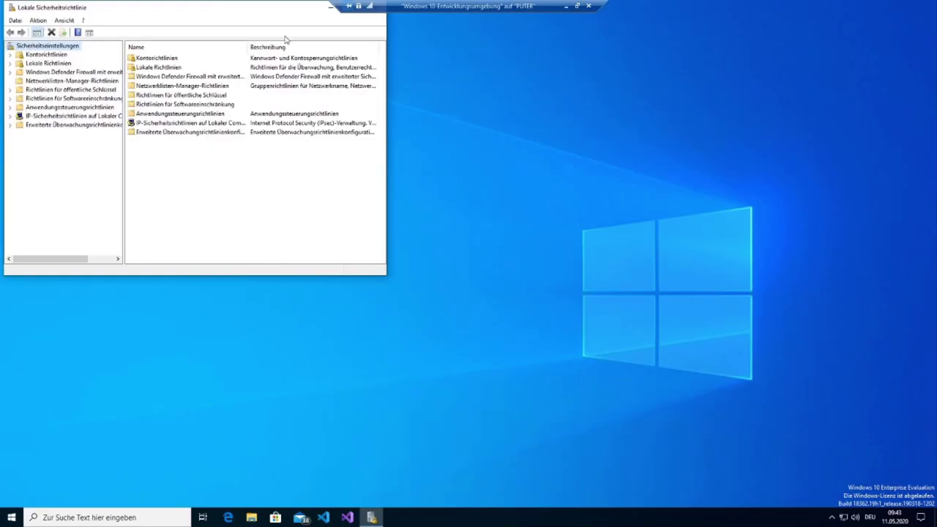
Maximise the console, widen the tree pane and open Lokale Richtlinien > Sicherheitsoptionen.
{"action": "left_click_drag", "start_coordinate": [278, 9], "coordinate": [424, 117]}
{"action": "left_click", "coordinate": [491, 118]}
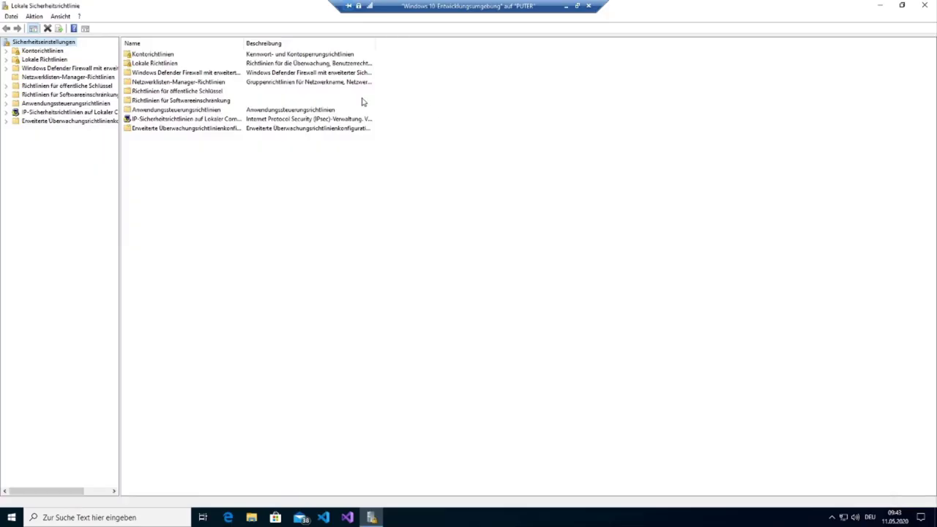
{"action": "left_click_drag", "start_coordinate": [185, 215], "coordinate": [408, 227]}
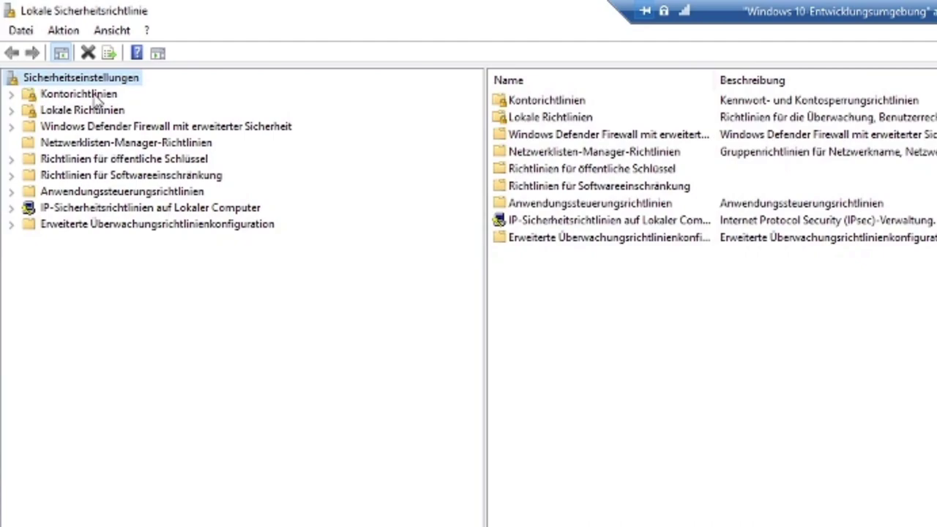
{"action": "left_click", "coordinate": [94, 111]}
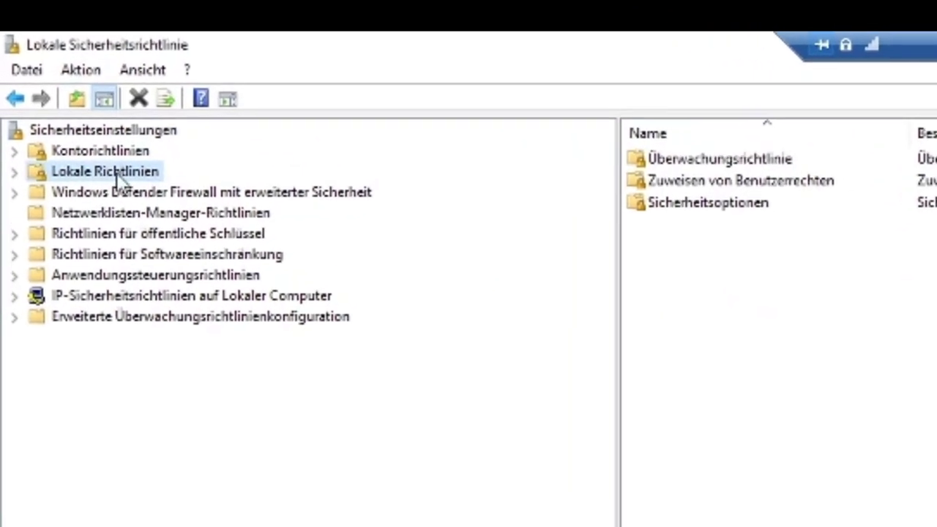
{"action": "left_click", "coordinate": [13, 146]}
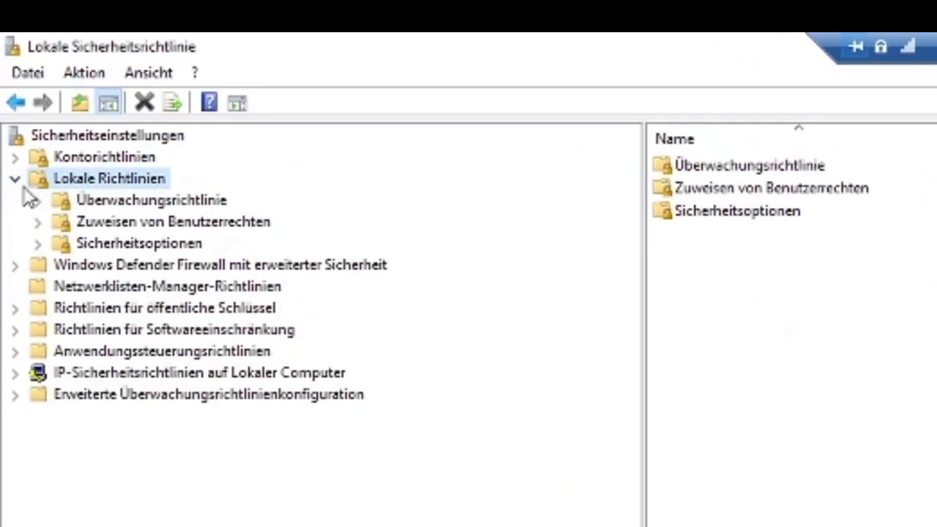
{"action": "left_click", "coordinate": [146, 245]}
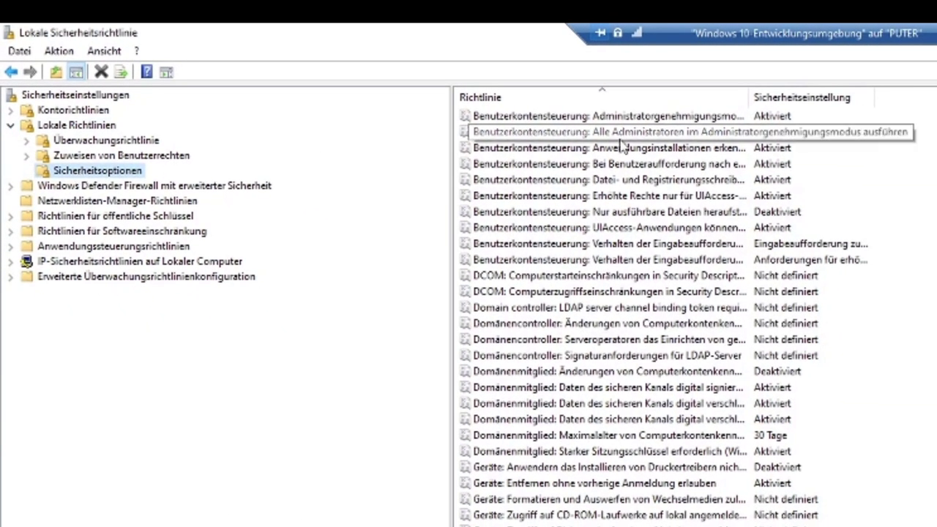
Browse the Benutzerkontensteuerung policies and widen the Richtlinie column to show full names.
{"action": "mouse_move", "coordinate": [873, 97]}
{"action": "left_mouse_down"}
{"action": "mouse_move", "coordinate": [936, 114]}
{"action": "mouse_move", "coordinate": [856, 102]}
{"action": "left_mouse_up"}
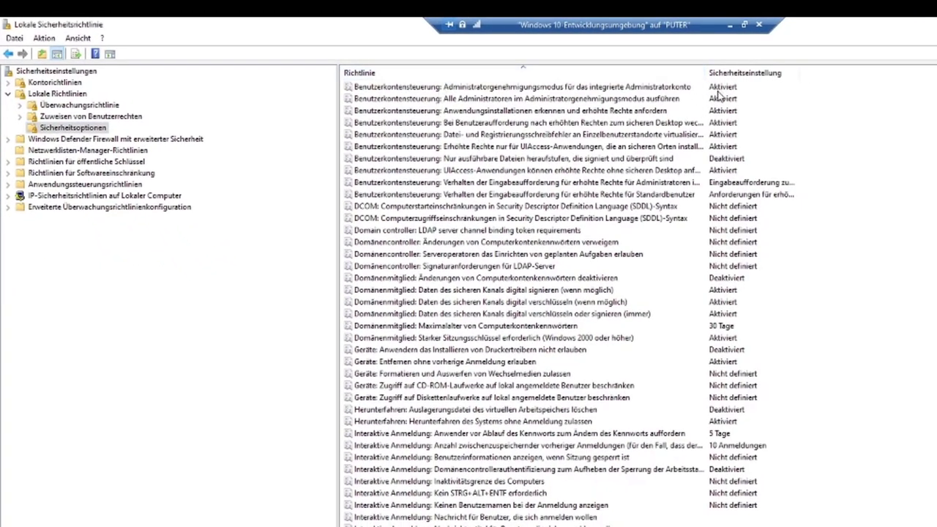
{"action": "left_click", "coordinate": [427, 196]}
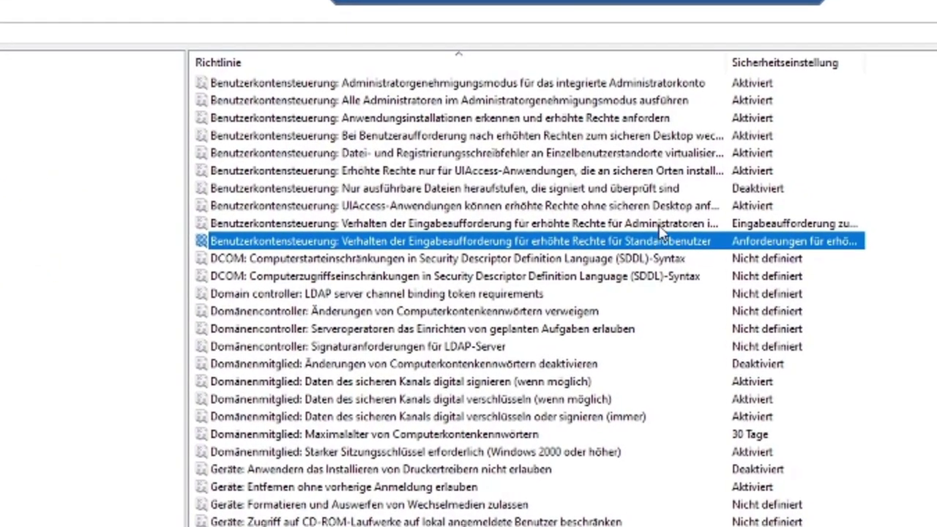
{"action": "left_click", "coordinate": [734, 247]}
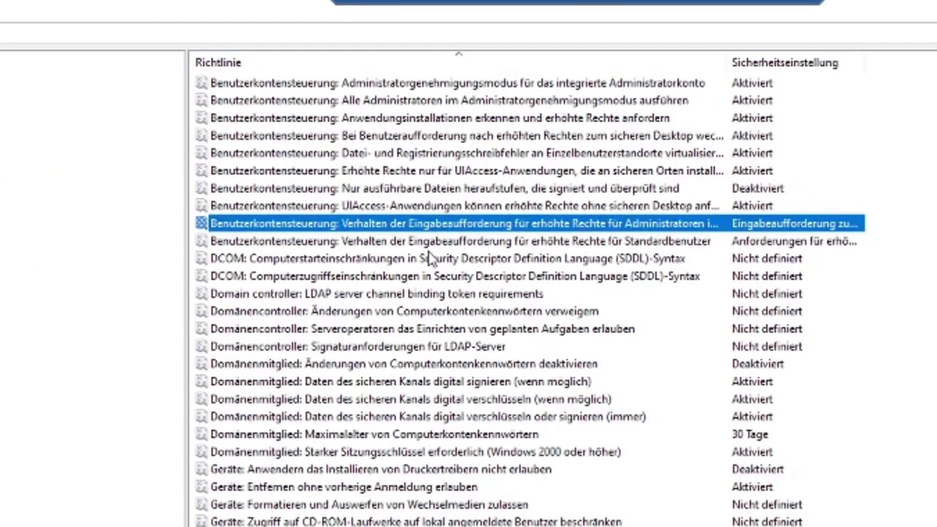
{"action": "key", "text": "Down"}
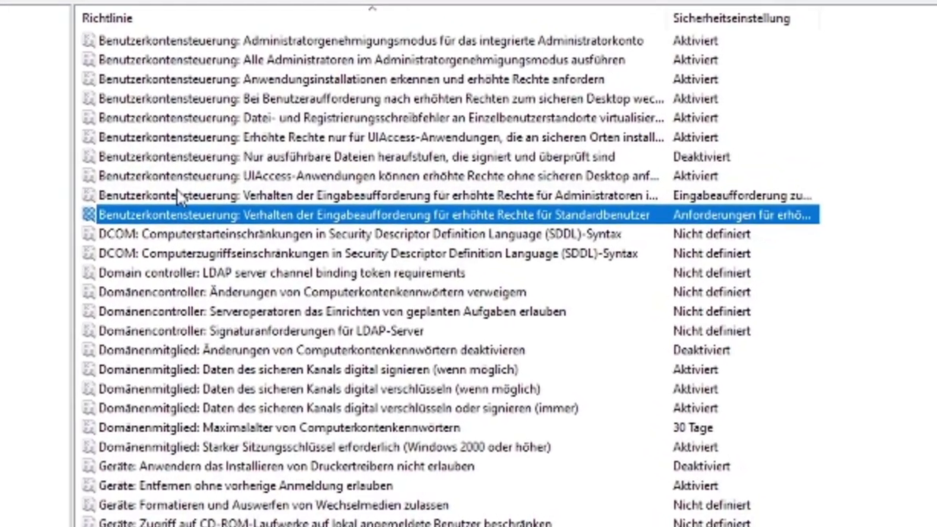
{"action": "key", "text": "Up"}
{"action": "key", "text": "Up"}
{"action": "key", "text": "Up"}
{"action": "key", "text": "Up"}
{"action": "key", "text": "Up"}
{"action": "key", "text": "Up"}
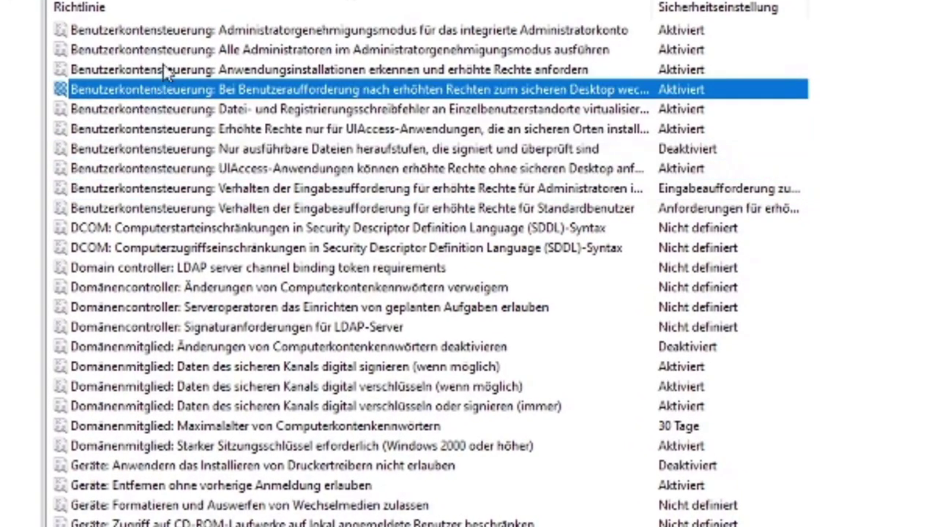
{"action": "key", "text": "Up"}
{"action": "key", "text": "Up"}
{"action": "key", "text": "Up"}
{"action": "left_click", "coordinate": [184, 170]}
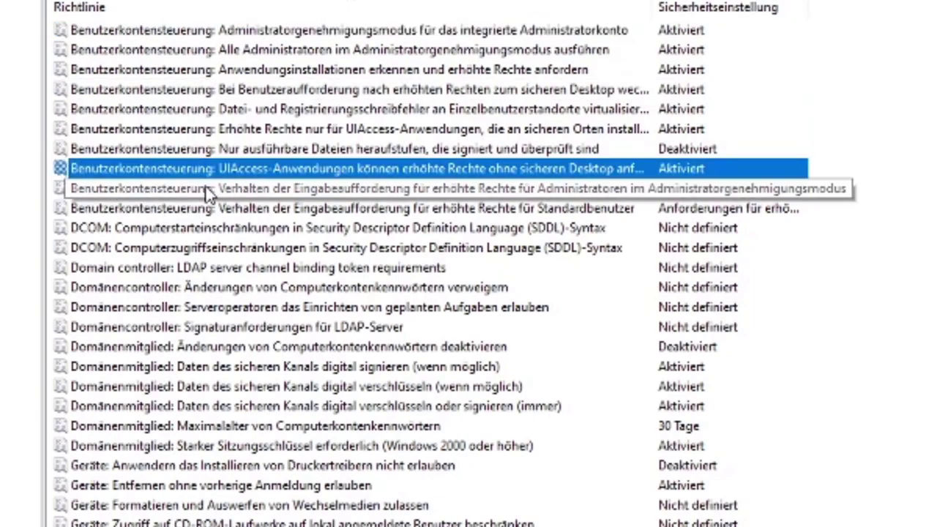
{"action": "left_click", "coordinate": [207, 189]}
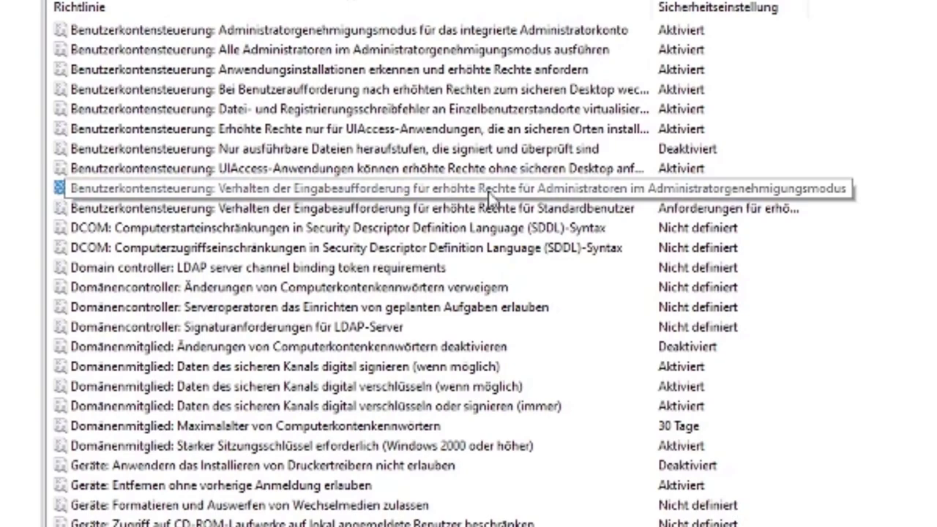
{"action": "left_click", "coordinate": [575, 213]}
{"action": "left_click_drag", "start_coordinate": [657, 6], "coordinate": [813, 7]}
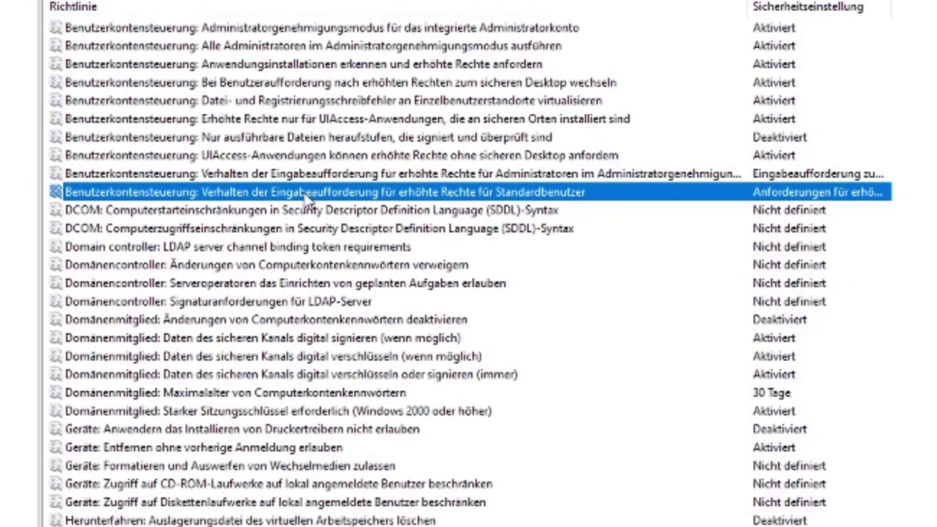
Set the Standardbenutzer elevation prompt policy to 'Eingabeaufforderung zu Anmeldeinformationen' and apply it.
{"action": "double_click", "coordinate": [306, 194]}
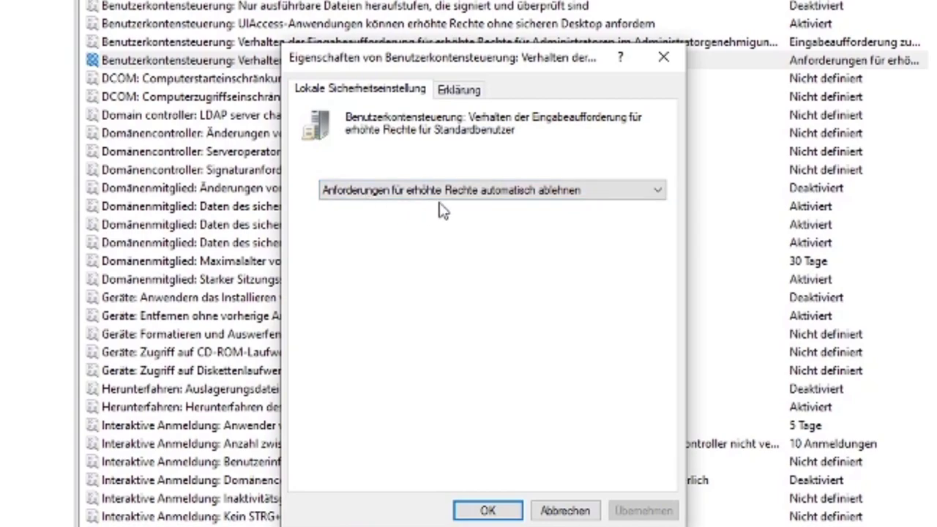
{"action": "left_click", "coordinate": [602, 196]}
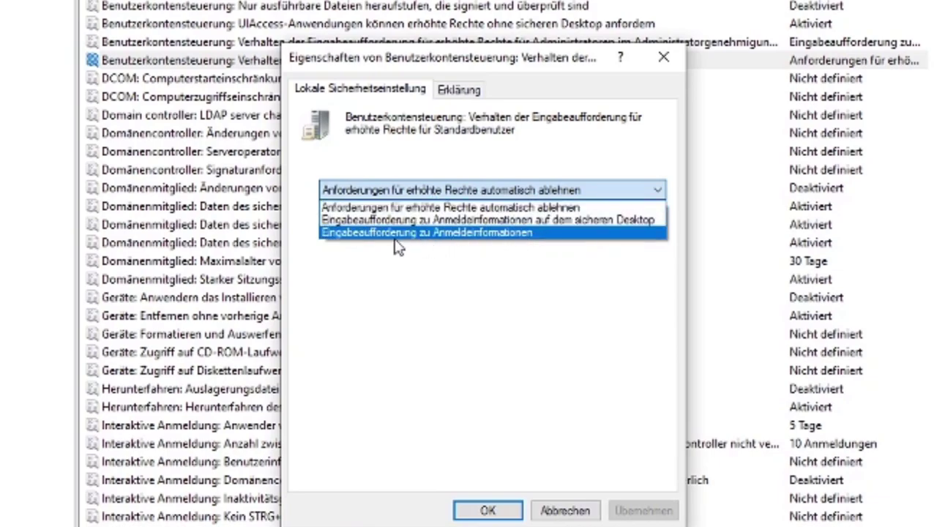
{"action": "left_click", "coordinate": [466, 233]}
{"action": "left_click", "coordinate": [630, 510]}
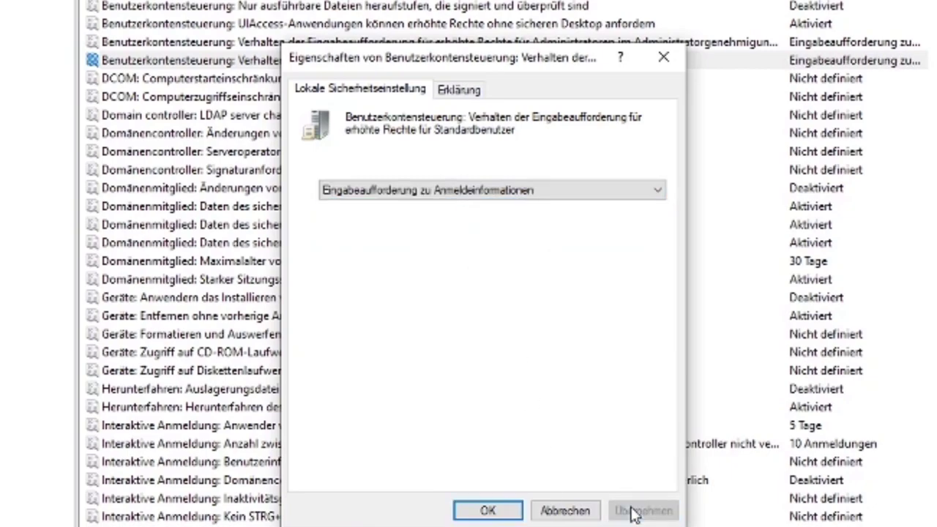
Show the policy's Erklärung tab and read its first paragraph.
{"action": "left_click", "coordinate": [460, 91]}
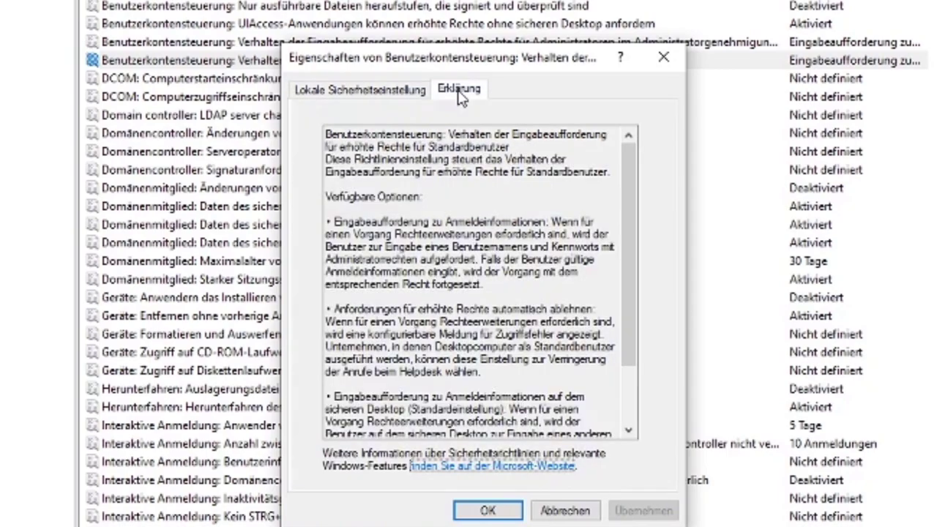
{"action": "scroll", "coordinate": [521, 308], "scroll_direction": "down", "scroll_amount": 2}
{"action": "scroll", "coordinate": [524, 295], "scroll_direction": "up", "scroll_amount": 2}
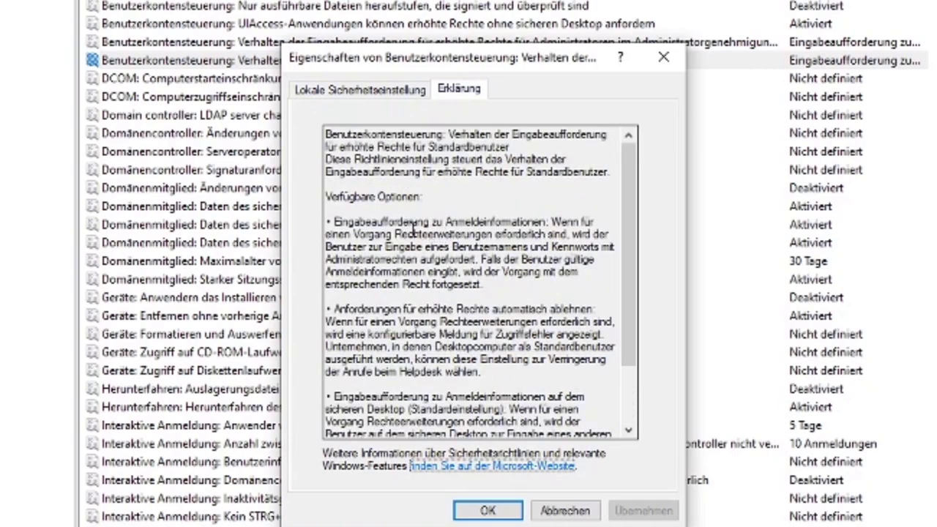
{"action": "left_click", "coordinate": [328, 196]}
{"action": "left_click_drag", "start_coordinate": [328, 134], "coordinate": [597, 183]}
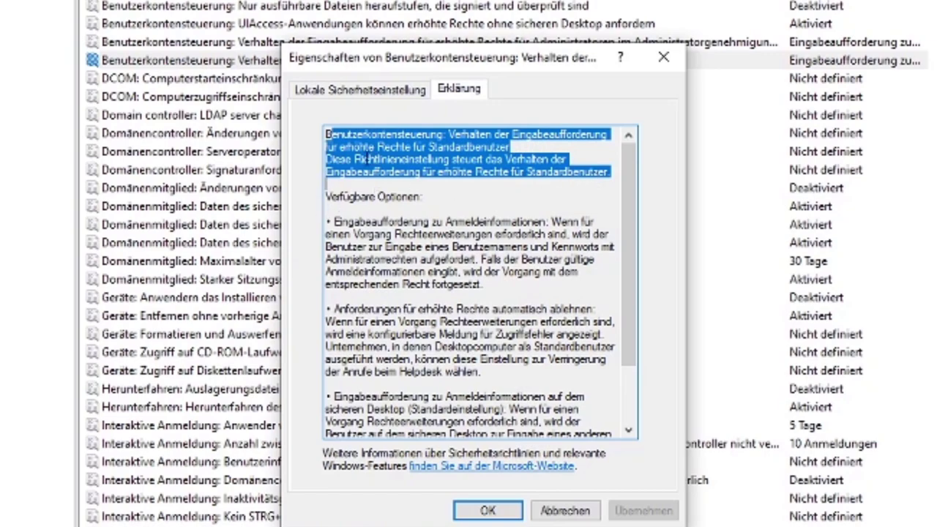
{"action": "left_click", "coordinate": [358, 180]}
Highlight the Verfügbare Optionen entries in the explanation, then close the properties with OK.
{"action": "left_click_drag", "start_coordinate": [327, 196], "coordinate": [427, 196]}
{"action": "left_click_drag", "start_coordinate": [335, 221], "coordinate": [426, 221]}
{"action": "left_click_drag", "start_coordinate": [340, 309], "coordinate": [384, 309]}
{"action": "left_click_drag", "start_coordinate": [340, 396], "coordinate": [325, 396]}
{"action": "scroll", "coordinate": [481, 399], "scroll_direction": "down", "scroll_amount": 2}
{"action": "scroll", "coordinate": [466, 252], "scroll_direction": "up", "scroll_amount": 2}
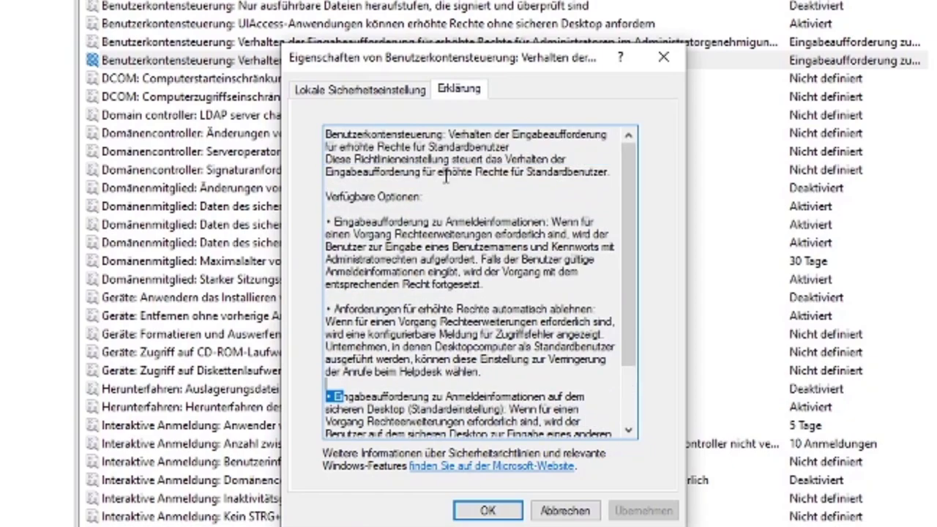
{"action": "left_click", "coordinate": [490, 506]}
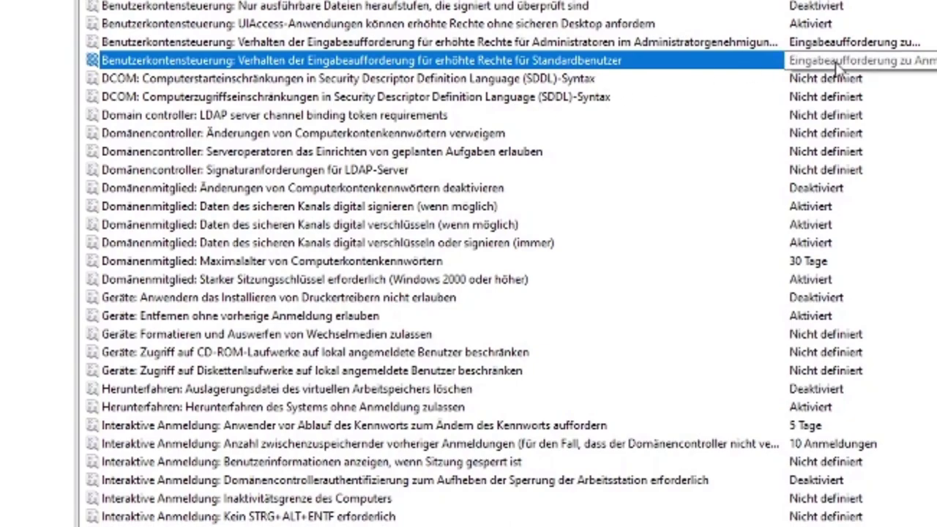
Reopen the Standardbenutzer prompt policy to verify the credentials setting, then close it with OK.
{"action": "double_click", "coordinate": [839, 66]}
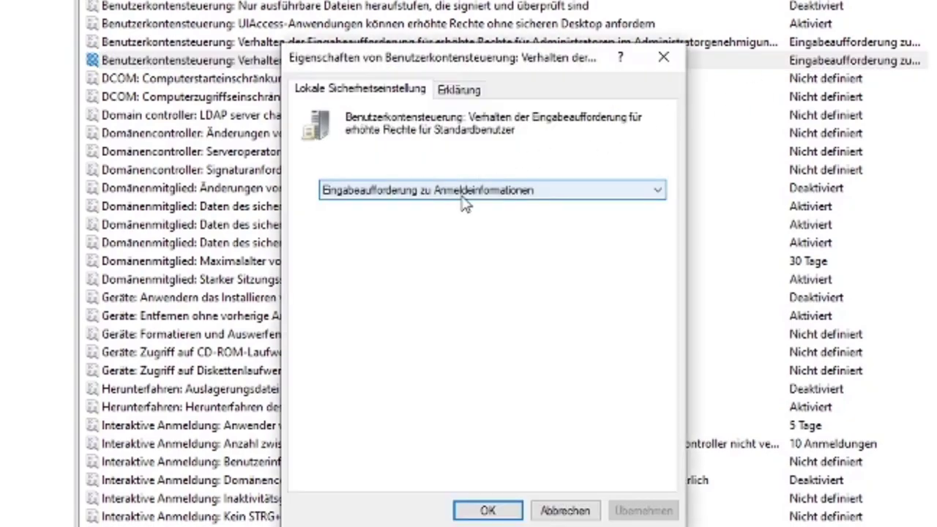
{"action": "left_click", "coordinate": [486, 511]}
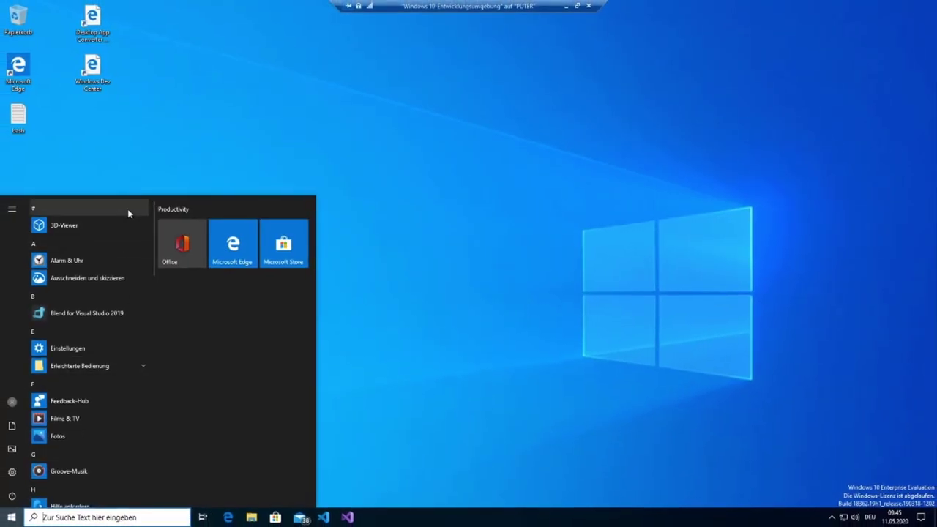
Sign out of the administrator account and bring up the sign-in screen in full-screen view.
{"action": "left_click", "coordinate": [12, 402]}
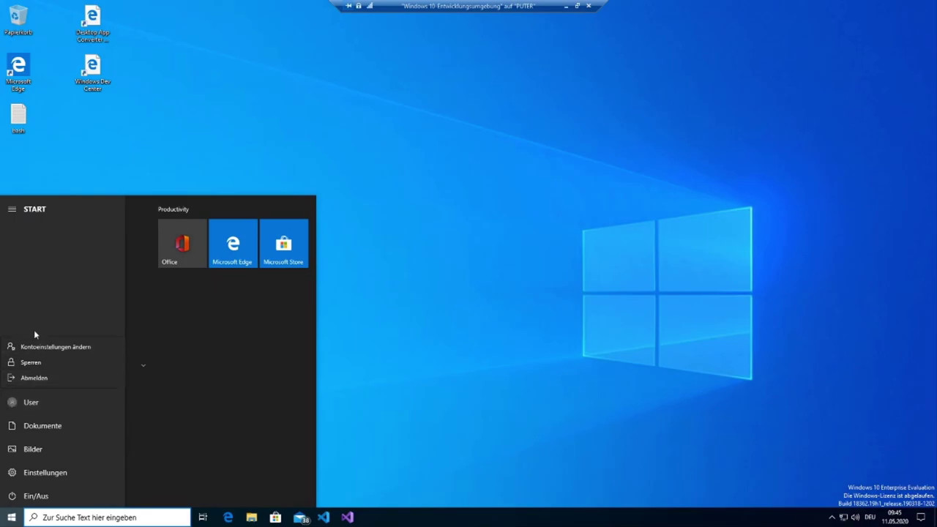
{"action": "left_click", "coordinate": [38, 379]}
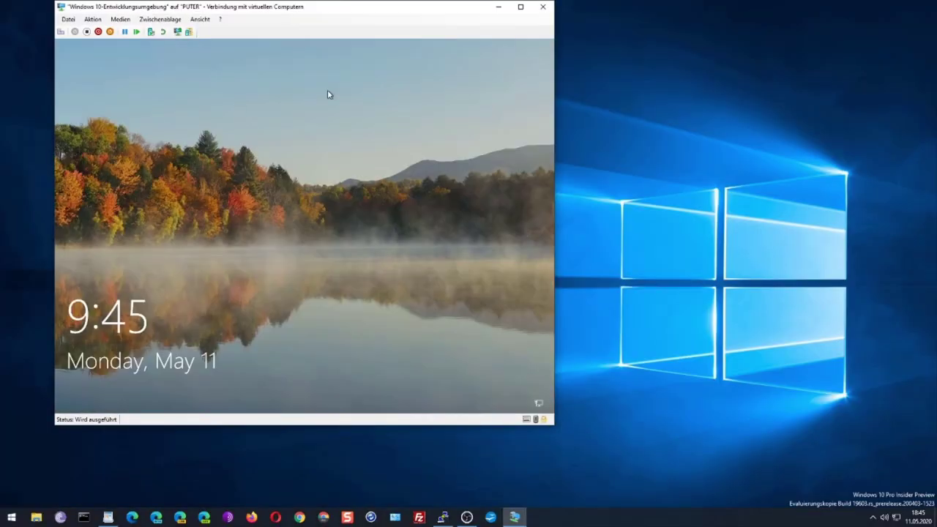
{"action": "left_click", "coordinate": [521, 7]}
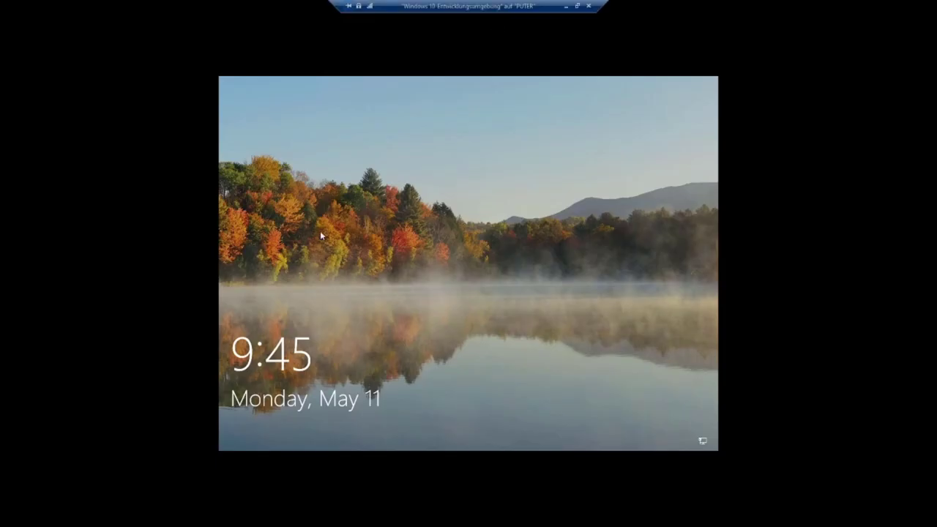
{"action": "left_click", "coordinate": [330, 271]}
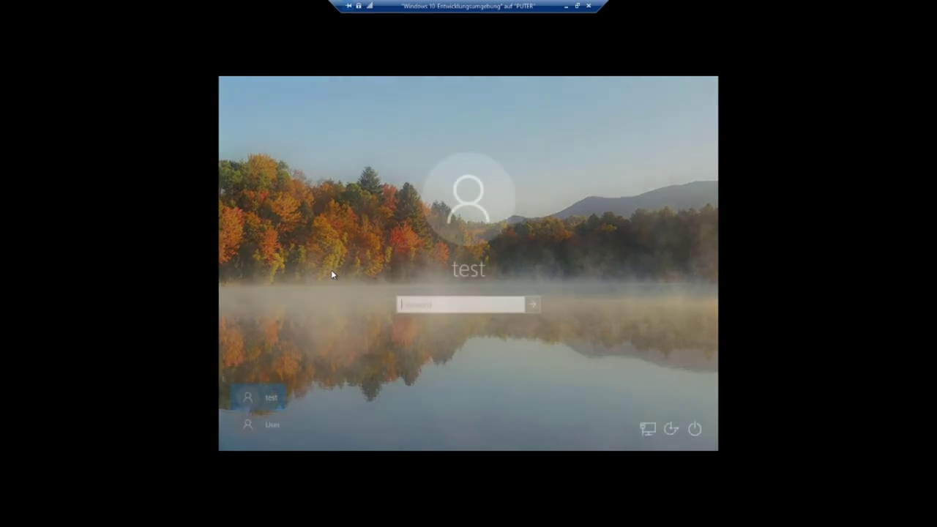
Enter the standard user's password, retrying after an incorrect-password message, to sign in.
{"action": "left_click", "coordinate": [451, 305]}
{"action": "type", "text": "test"}
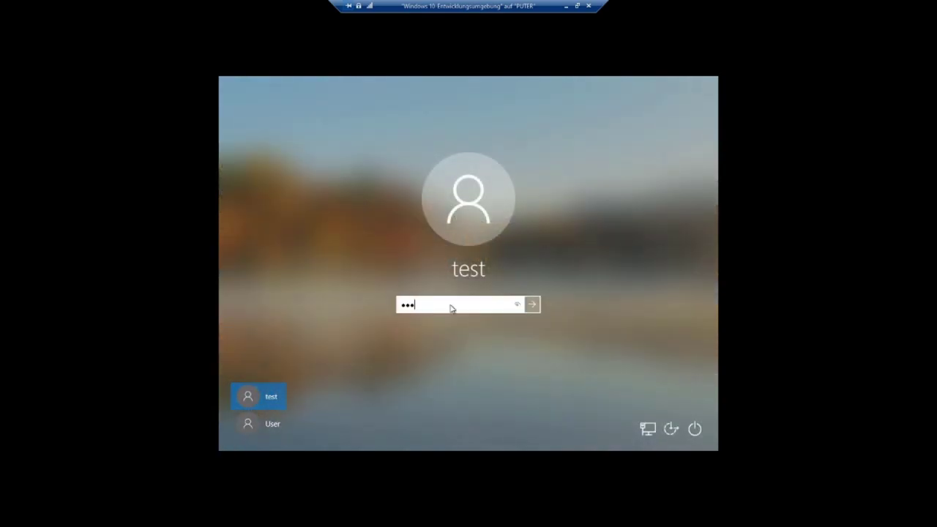
{"action": "key", "text": "Return"}
{"action": "left_click", "coordinate": [467, 324]}
{"action": "type", "text": "t"}
{"action": "key", "text": "Return"}
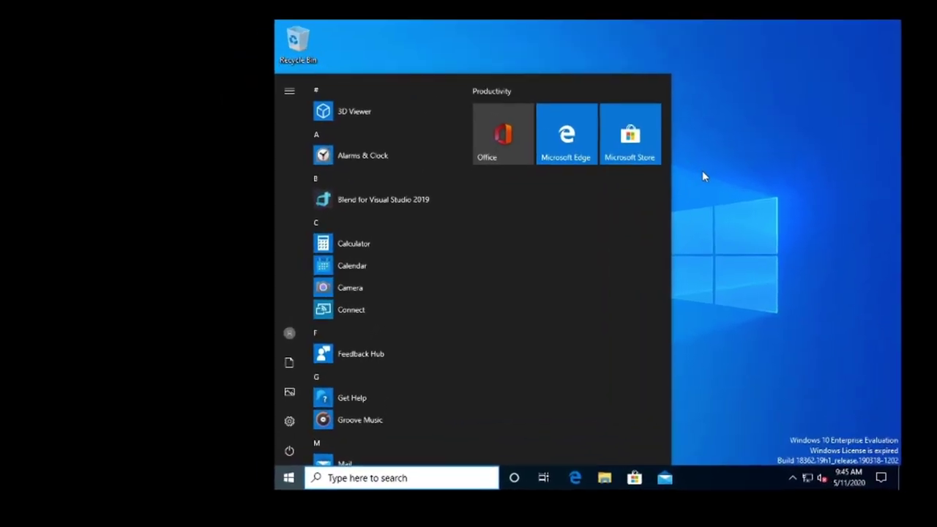
Search for cmd and run Command Prompt as administrator, bringing up the UAC credentials prompt.
{"action": "left_click", "coordinate": [702, 176]}
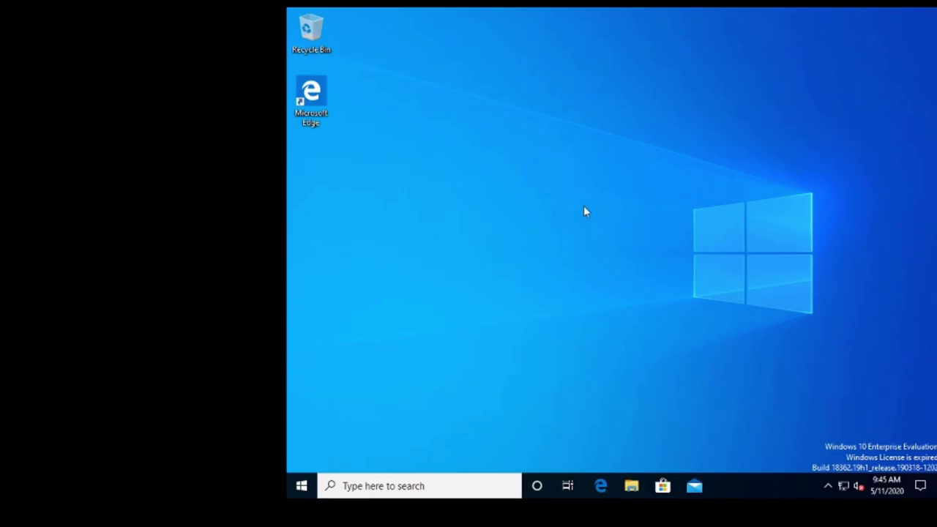
{"action": "key", "text": "super"}
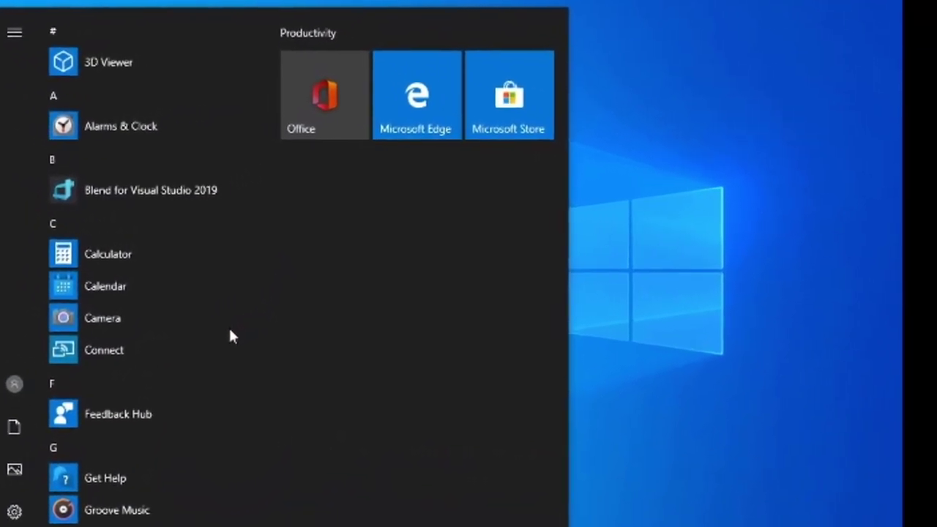
{"action": "type", "text": "cmd"}
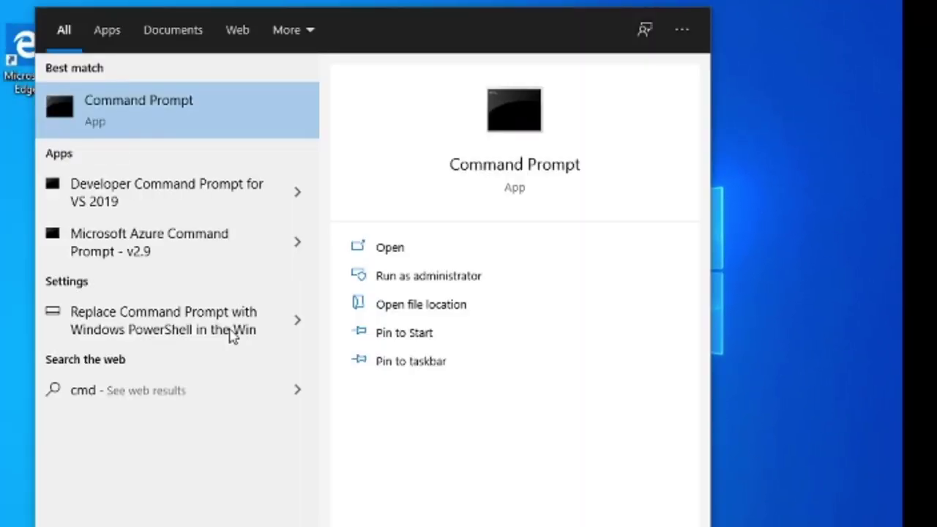
{"action": "right_click", "coordinate": [126, 120]}
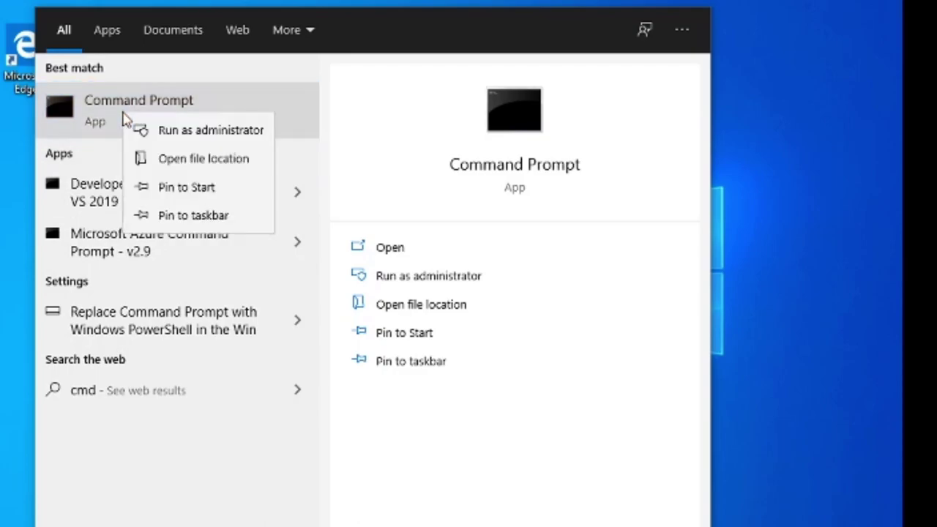
{"action": "left_click", "coordinate": [253, 137]}
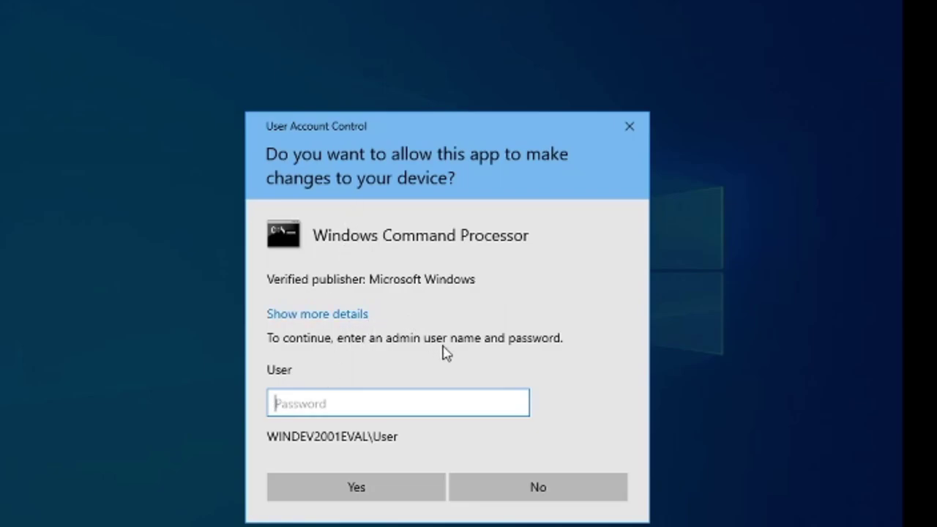
Approve the UAC prompt so the elevated Command Prompt window opens.
{"action": "left_click", "coordinate": [306, 486]}
{"action": "left_click", "coordinate": [326, 251]}
{"action": "left_click", "coordinate": [233, 208]}
Type exit at the system32 prompt to close the elevated console.
{"action": "type", "text": "ex"}
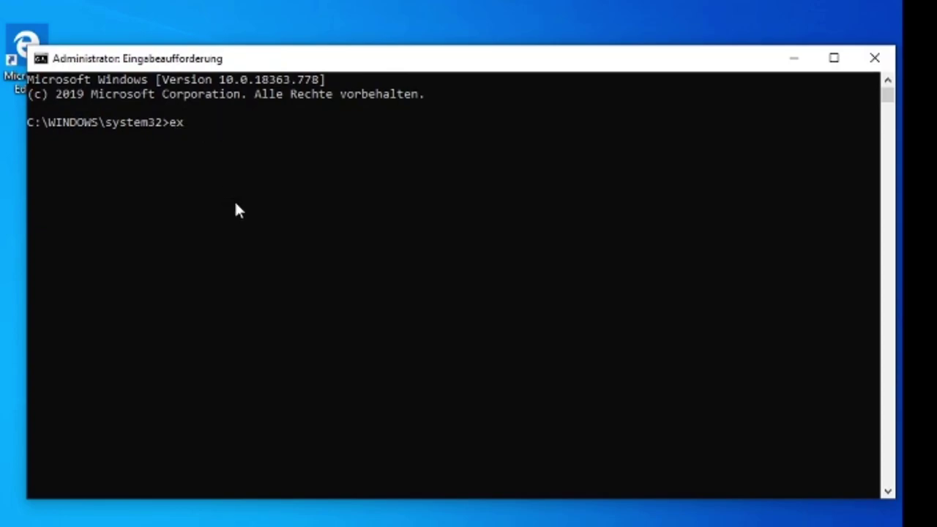
{"action": "key", "text": "BackSpace"}
{"action": "key", "text": "BackSpace"}
{"action": "type", "text": "e"}
{"action": "left_click", "coordinate": [260, 225]}
{"action": "type", "text": "xit"}
{"action": "key", "text": "Return"}
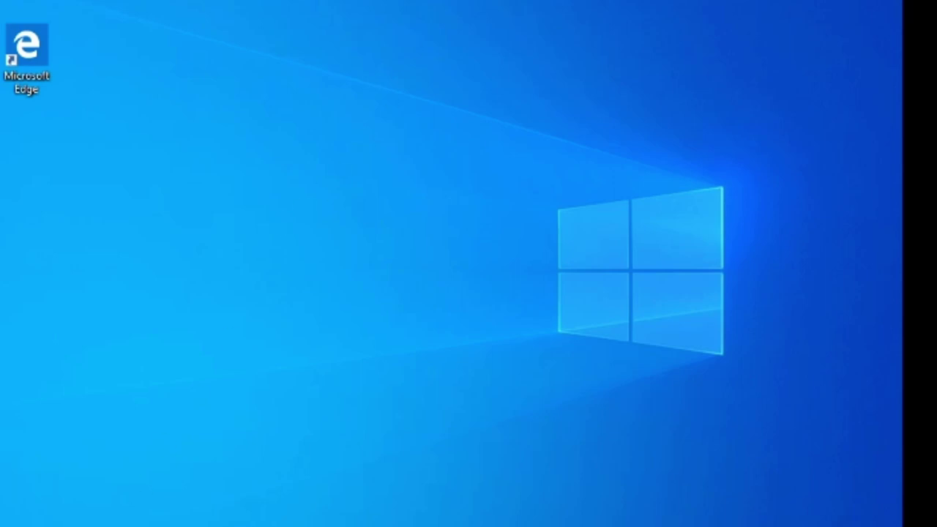
Open the Start menu's power options, then dismiss them without choosing anything.
{"action": "key", "text": "super"}
{"action": "left_click", "coordinate": [13, 524]}
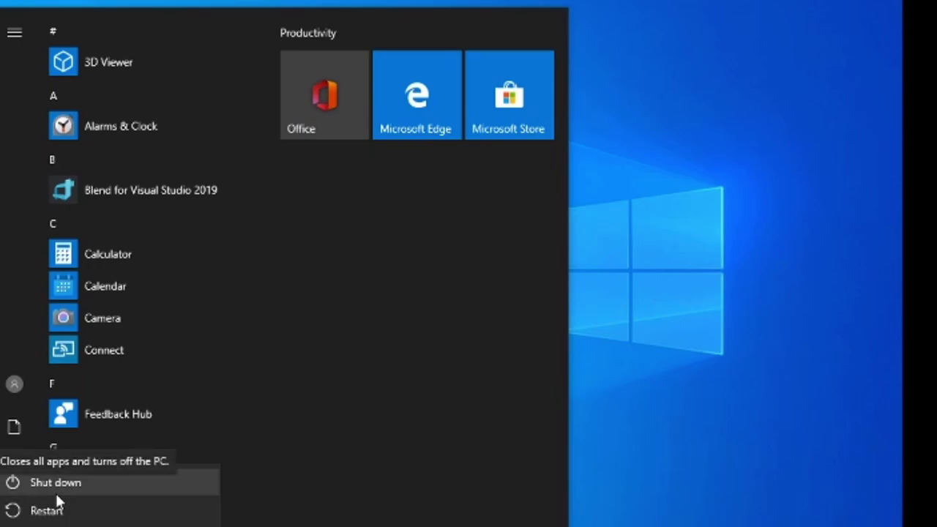
{"action": "key", "text": "Escape"}
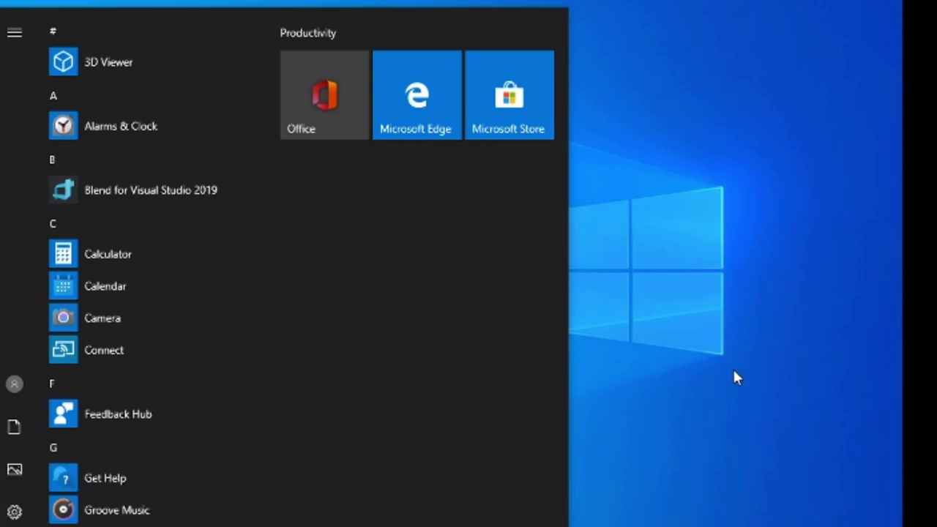
Run secpol.msc as the standard user, closing the accidental Feedback Hub, and dismiss the access-denied error.
{"action": "key", "text": "super+r"}
{"action": "key", "text": "super+f"}
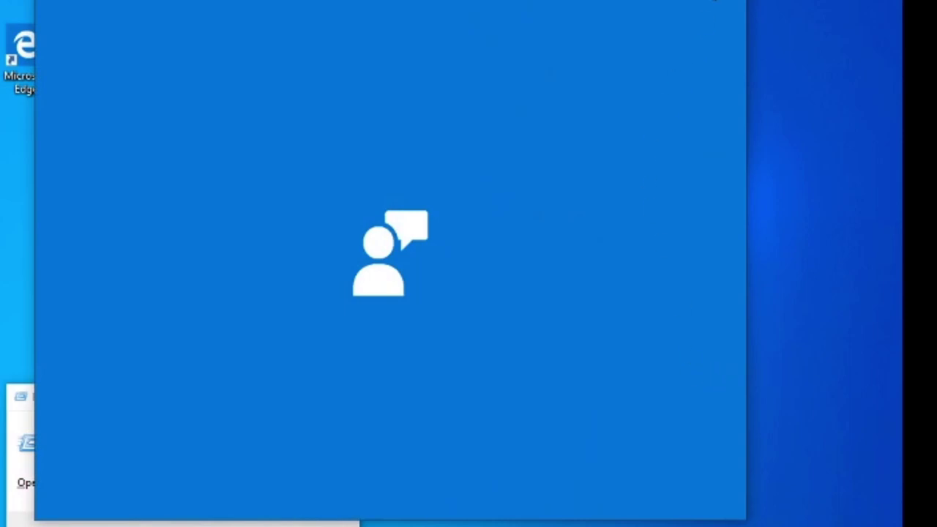
{"action": "key", "text": "alt+F4"}
{"action": "key", "text": "Return"}
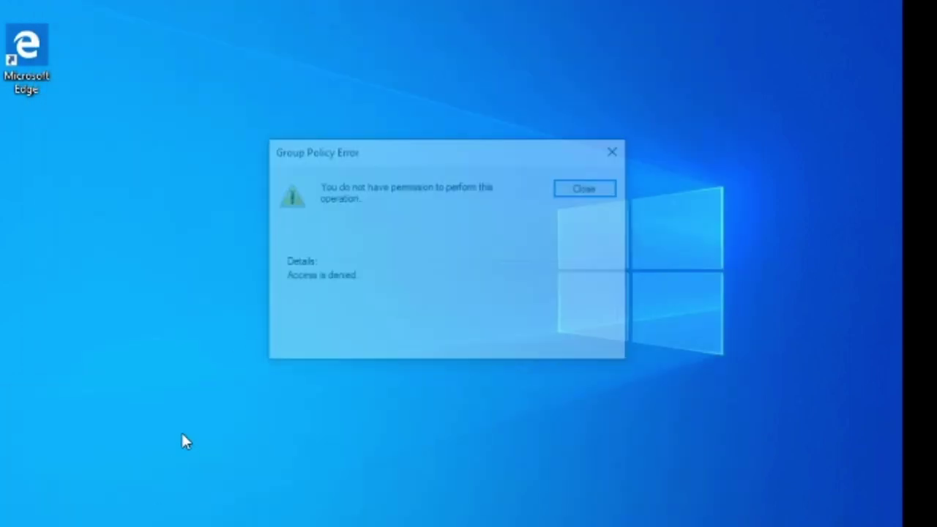
{"action": "left_click", "coordinate": [615, 156]}
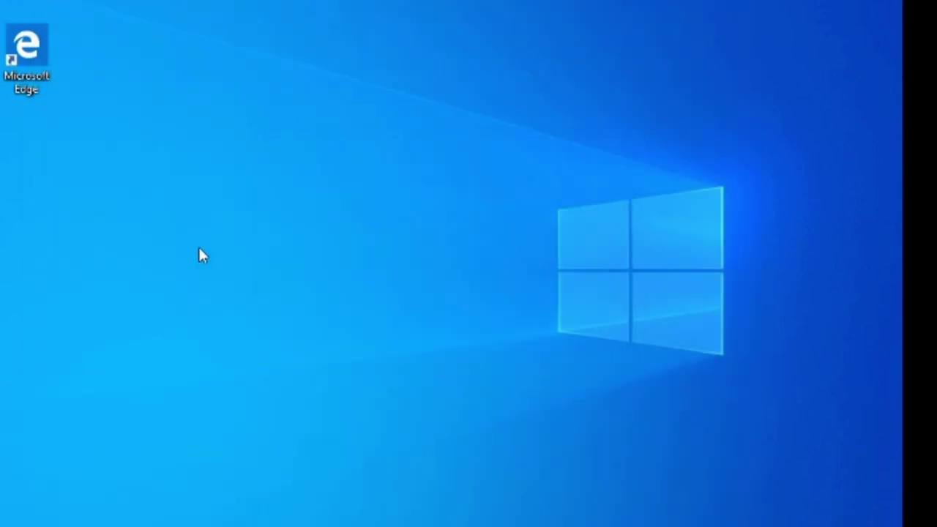
{"action": "key", "text": "super"}
Search 'sec' and run Local Security Policy as administrator, approving the admin credentials prompt.
{"action": "type", "text": "s"}
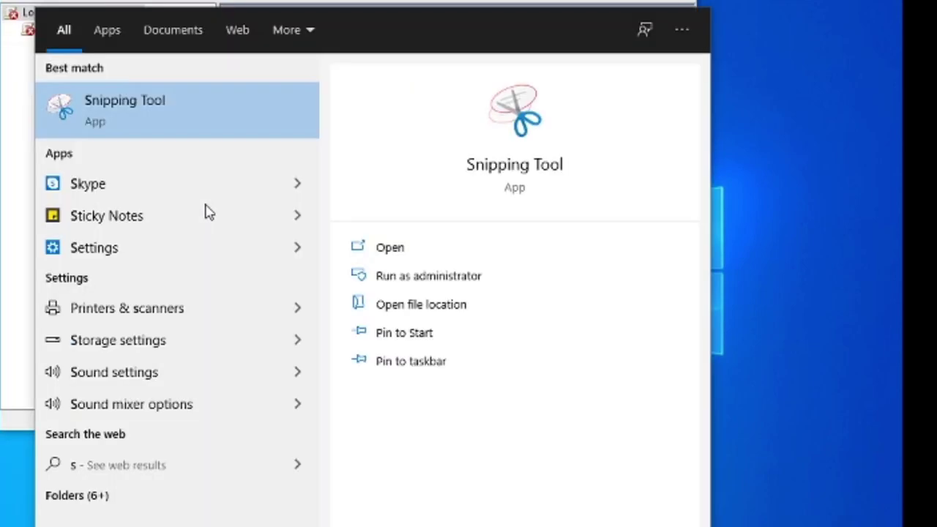
{"action": "type", "text": "eco"}
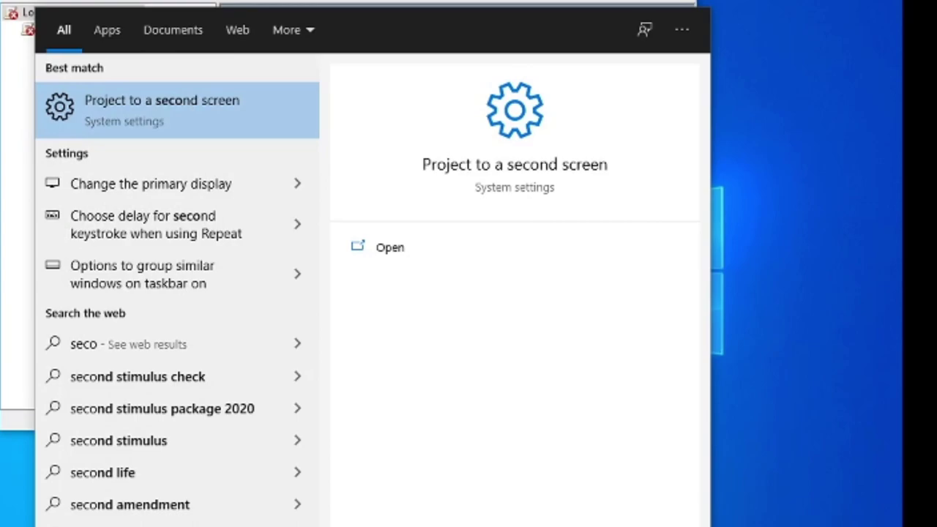
{"action": "left_click", "coordinate": [758, 457]}
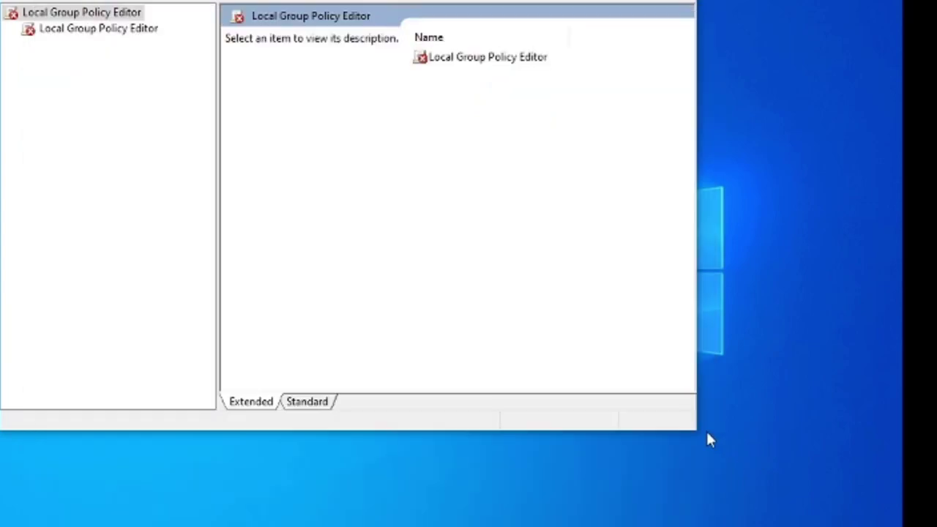
{"action": "key", "text": "super"}
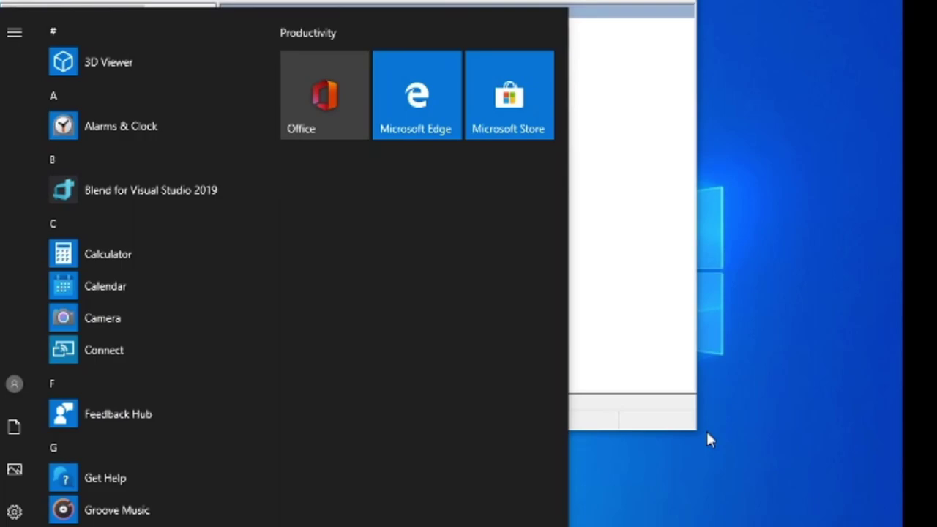
{"action": "type", "text": "sec"}
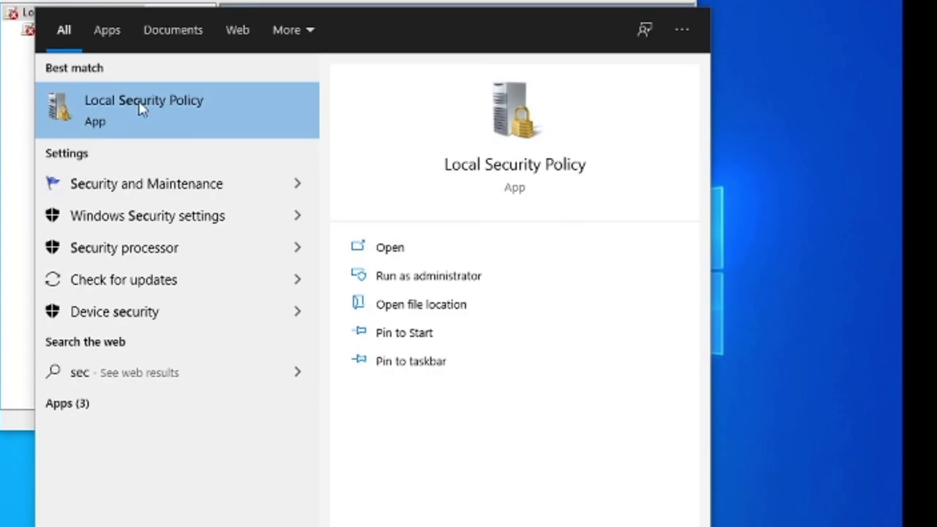
{"action": "right_click", "coordinate": [141, 108]}
{"action": "left_click", "coordinate": [173, 130]}
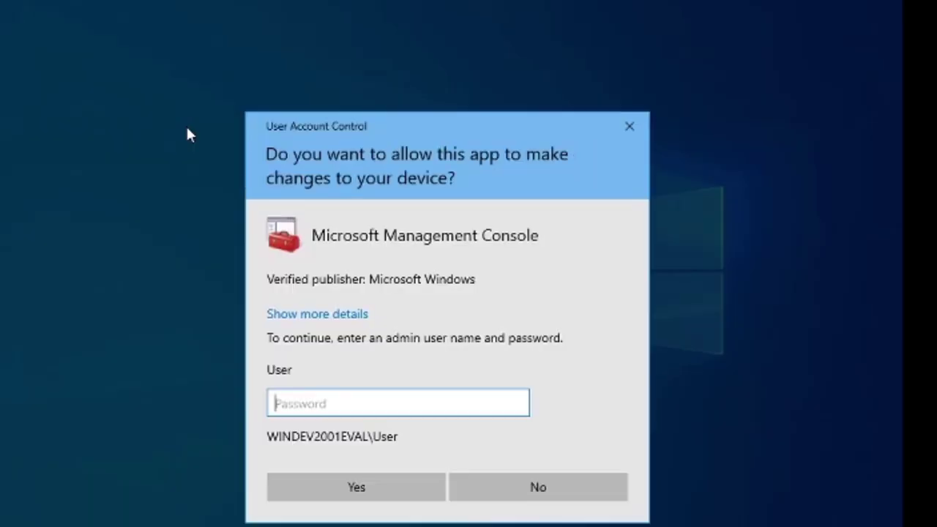
{"action": "left_click", "coordinate": [333, 487]}
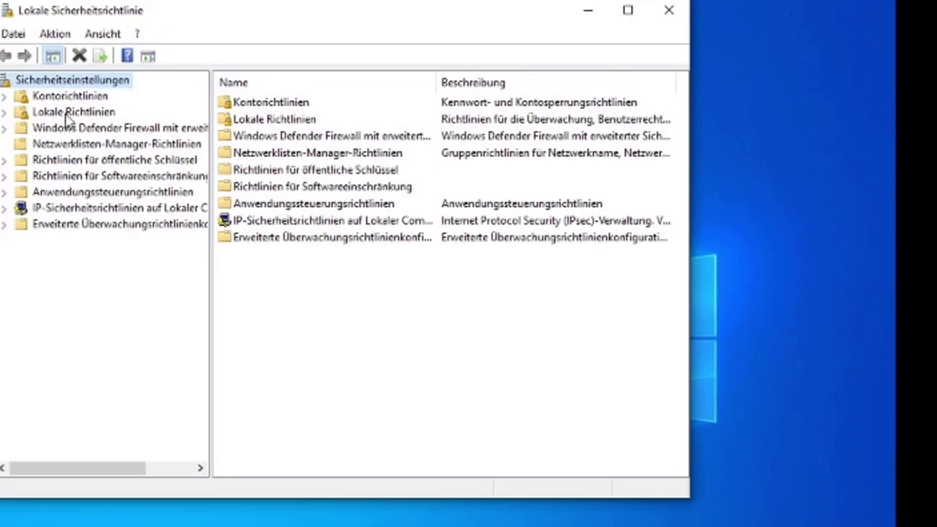
Expand Lokale Richtlinien and list the Sicherheitsoptionen policies.
{"action": "left_click", "coordinate": [67, 113]}
{"action": "left_click", "coordinate": [5, 114]}
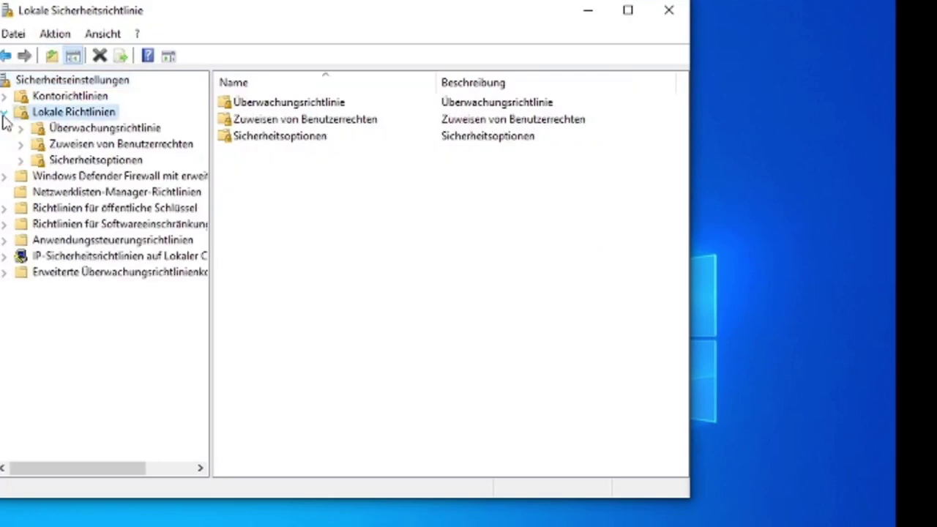
{"action": "left_click", "coordinate": [109, 161]}
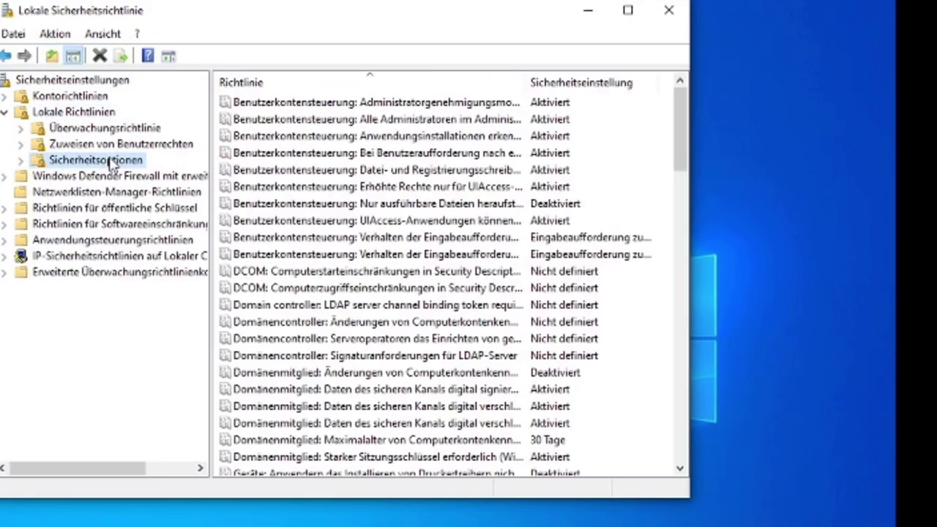
Browse the Benutzerkontensteuerung policies and open the secure-desktop elevation policy's Erklärung.
{"action": "left_click", "coordinate": [333, 238]}
{"action": "left_click", "coordinate": [411, 221]}
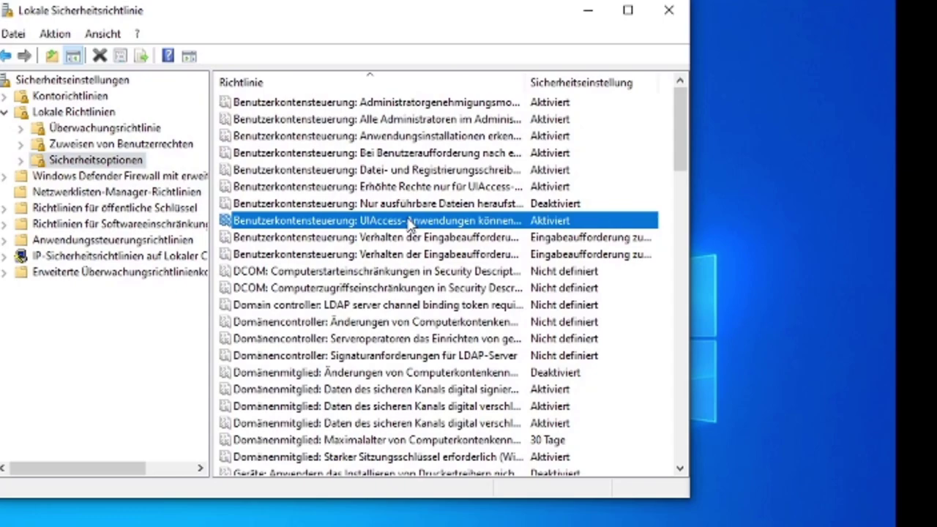
{"action": "left_click", "coordinate": [414, 205]}
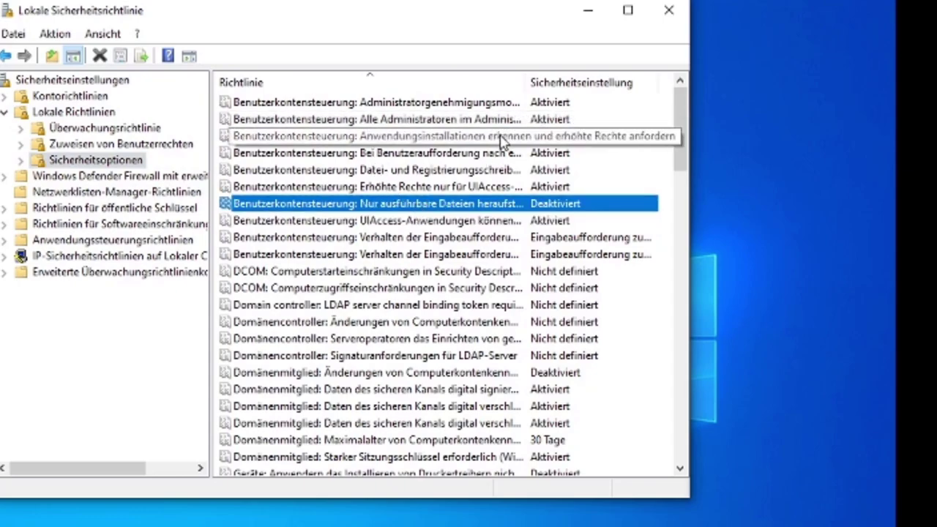
{"action": "left_click", "coordinate": [333, 170]}
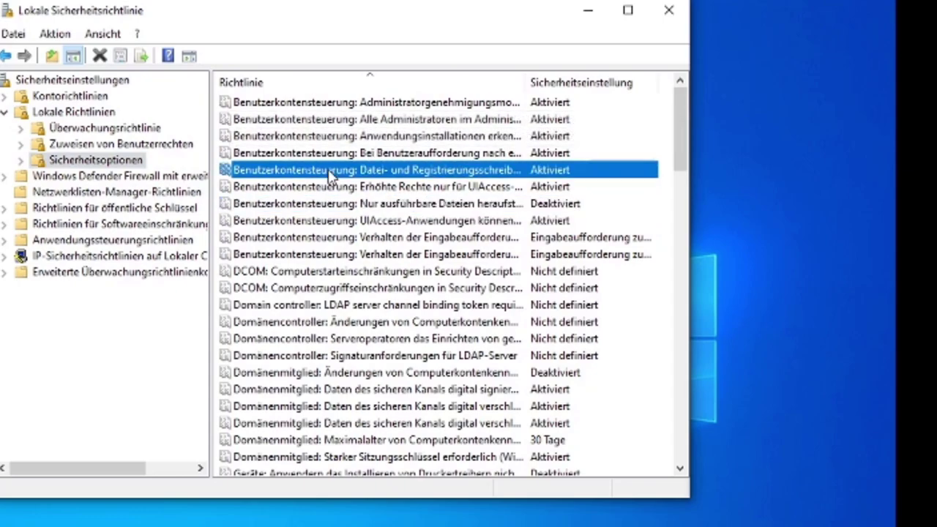
{"action": "left_click", "coordinate": [344, 189]}
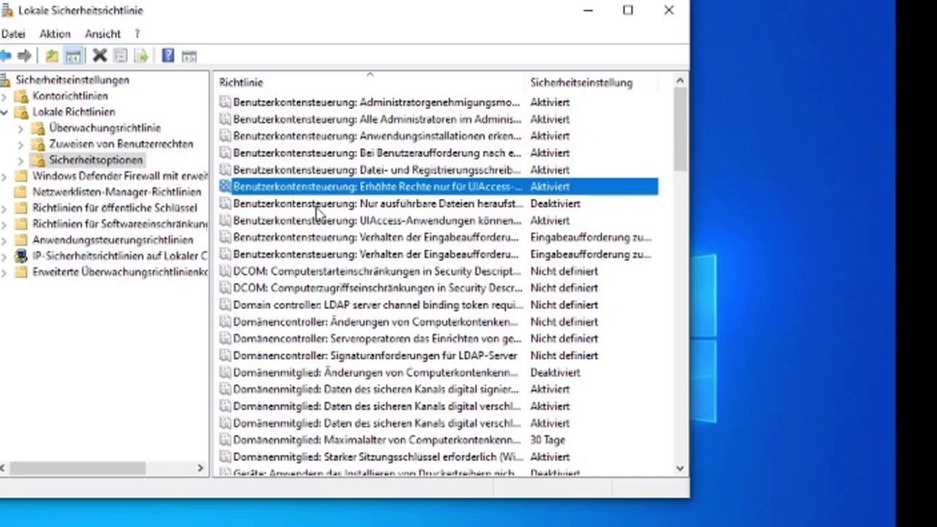
{"action": "left_click", "coordinate": [382, 172]}
{"action": "double_click", "coordinate": [494, 153]}
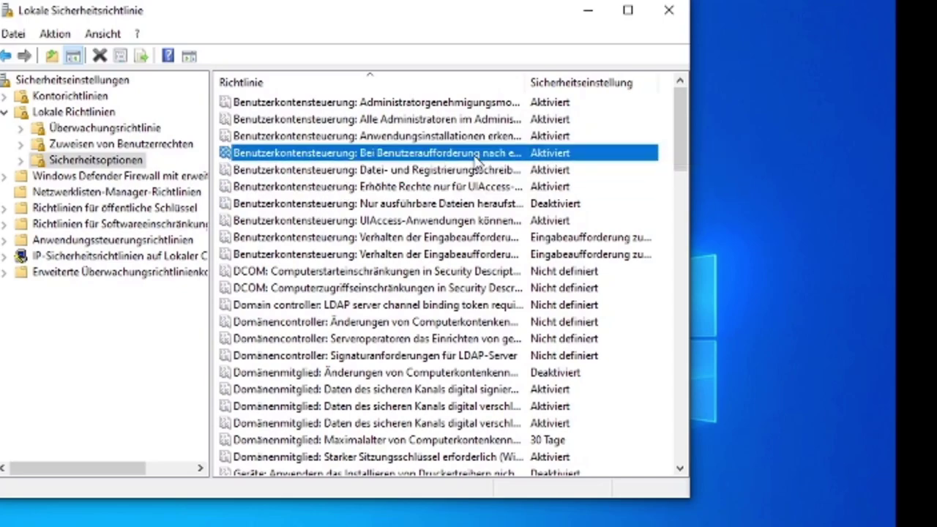
{"action": "left_click", "coordinate": [321, 66]}
Read the secure-desktop policy's explanation and cancel without changing it.
{"action": "left_click_drag", "start_coordinate": [210, 108], "coordinate": [375, 334]}
{"action": "left_click", "coordinate": [374, 337]}
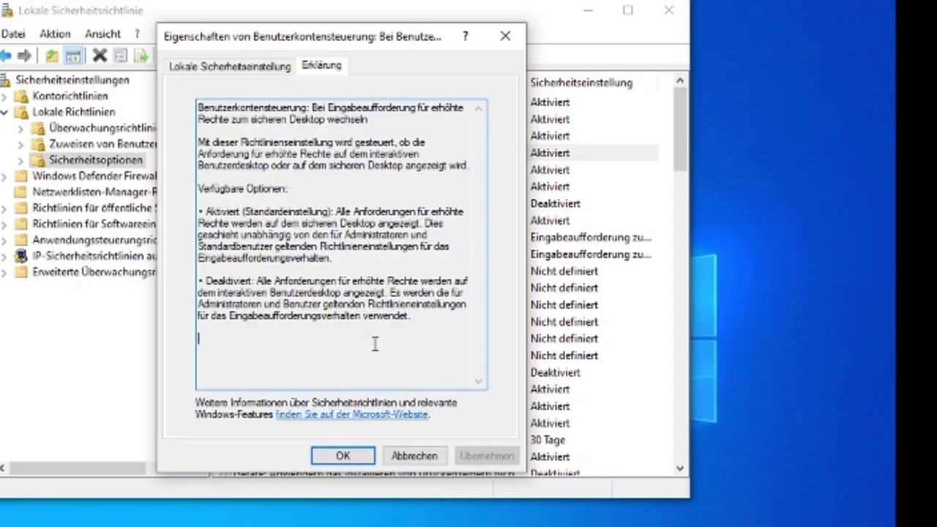
{"action": "left_click", "coordinate": [353, 214]}
{"action": "left_click", "coordinate": [412, 457]}
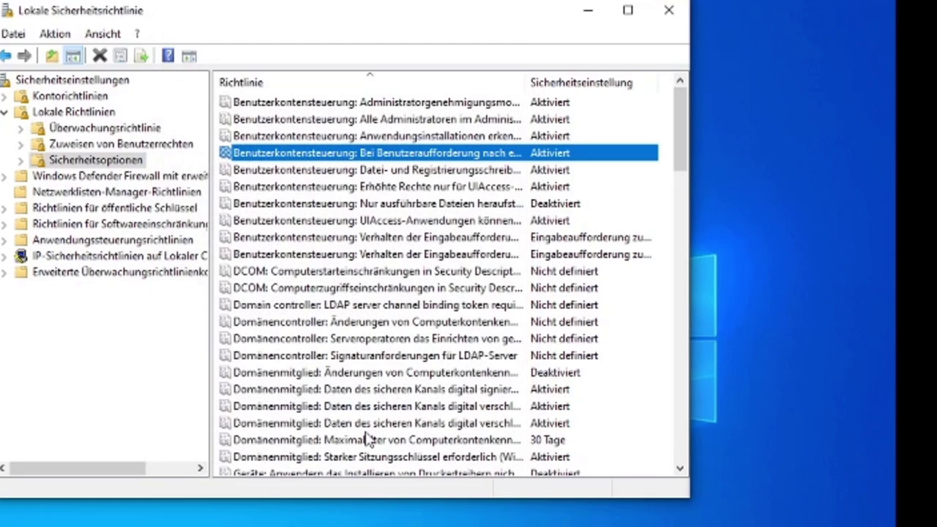
Glance over the admin approval mode policies, then close Lokale Sicherheitsrichtlinie.
{"action": "left_click", "coordinate": [278, 120]}
{"action": "left_click", "coordinate": [282, 103]}
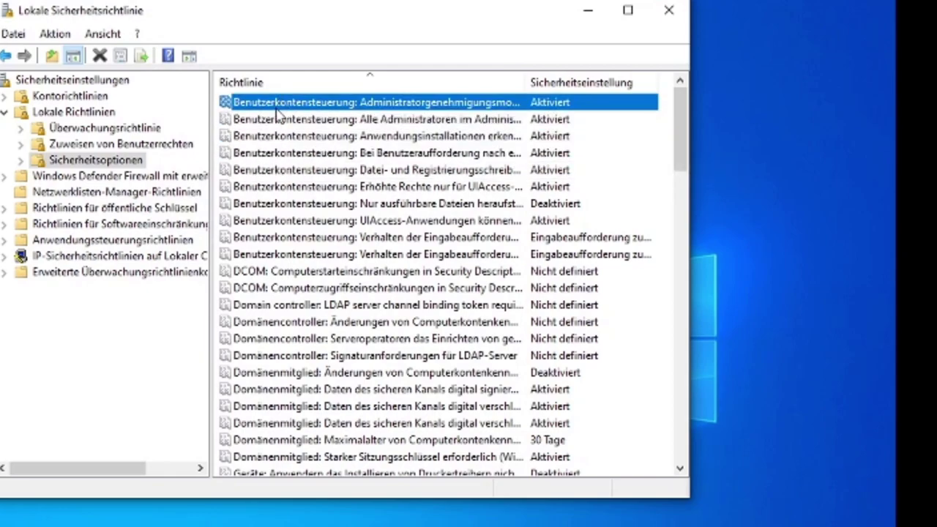
{"action": "left_click", "coordinate": [361, 206]}
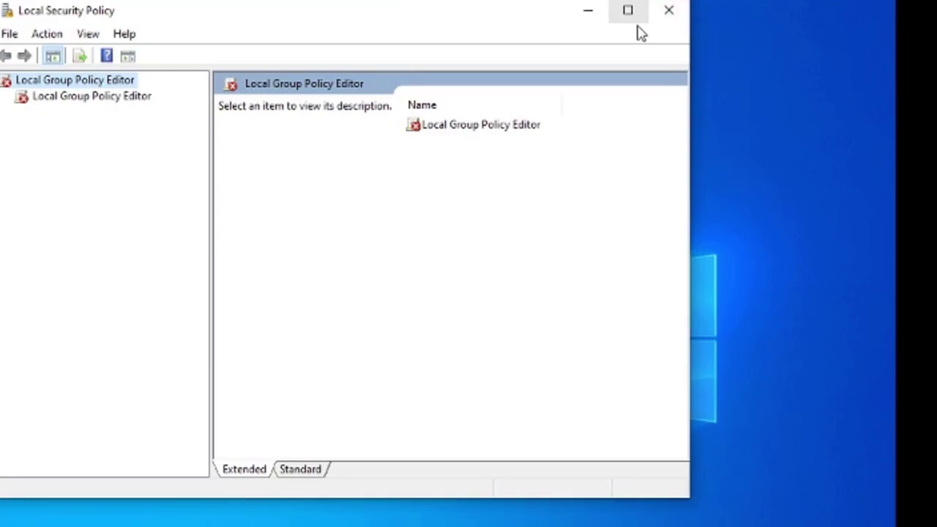
{"action": "left_click", "coordinate": [668, 10]}
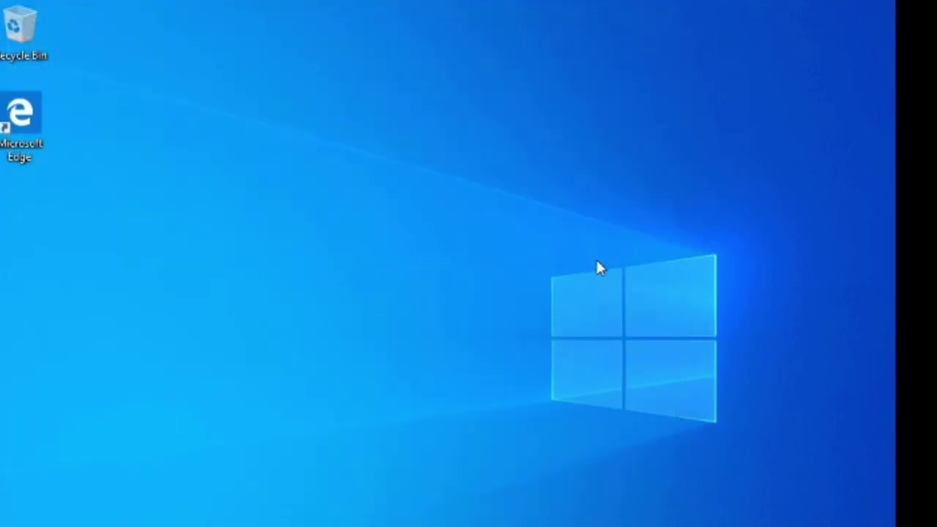